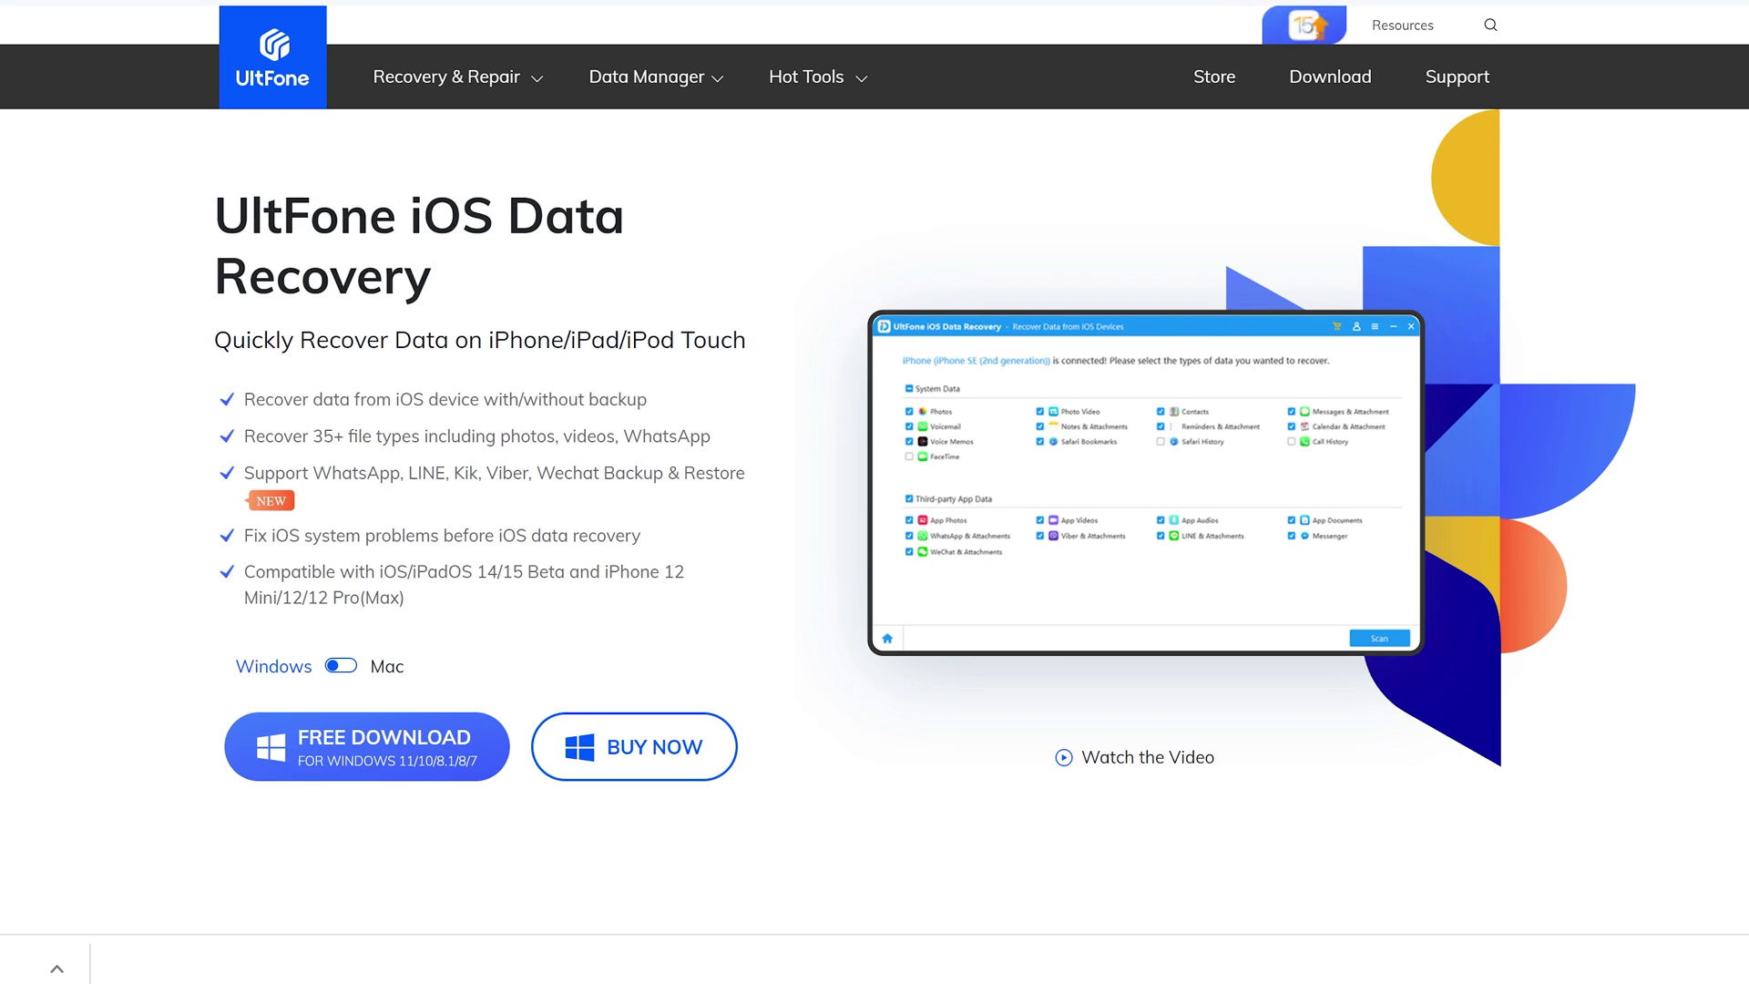
- Scroll down the UltFone iOS Data Recovery product page to review its features
scroll(874, 492, down, 10)
scroll(875, 492, down, 18)
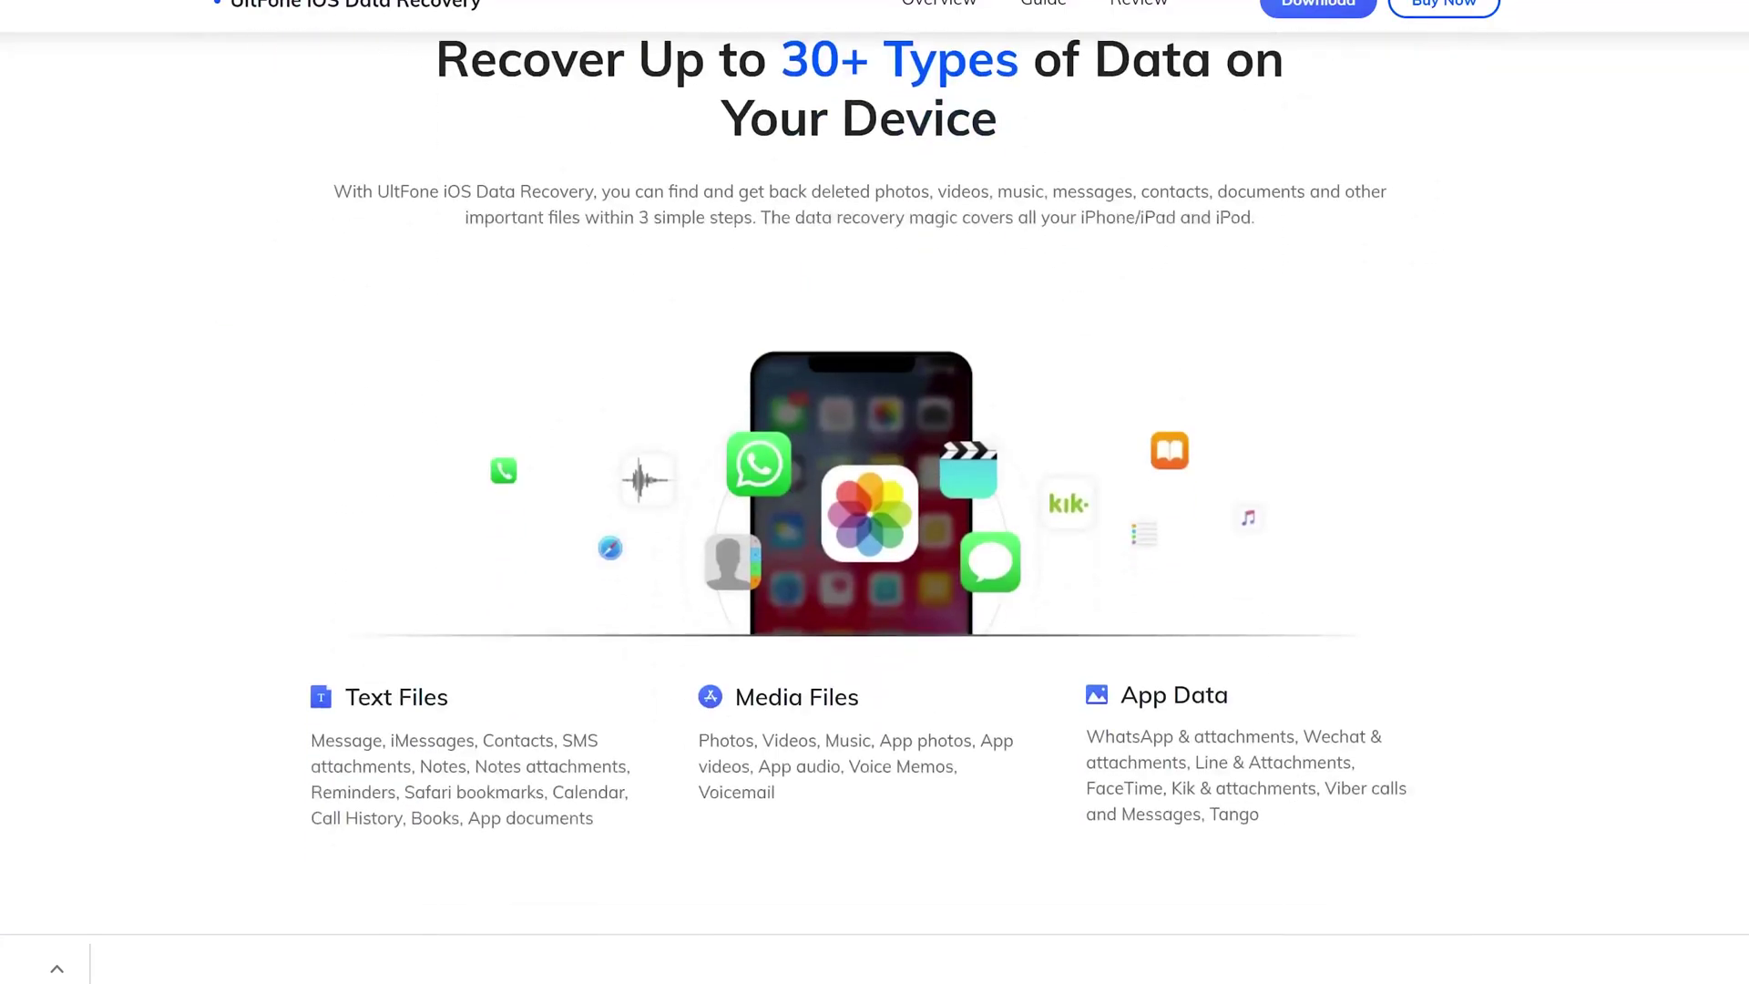
scroll(875, 492, down, 17)
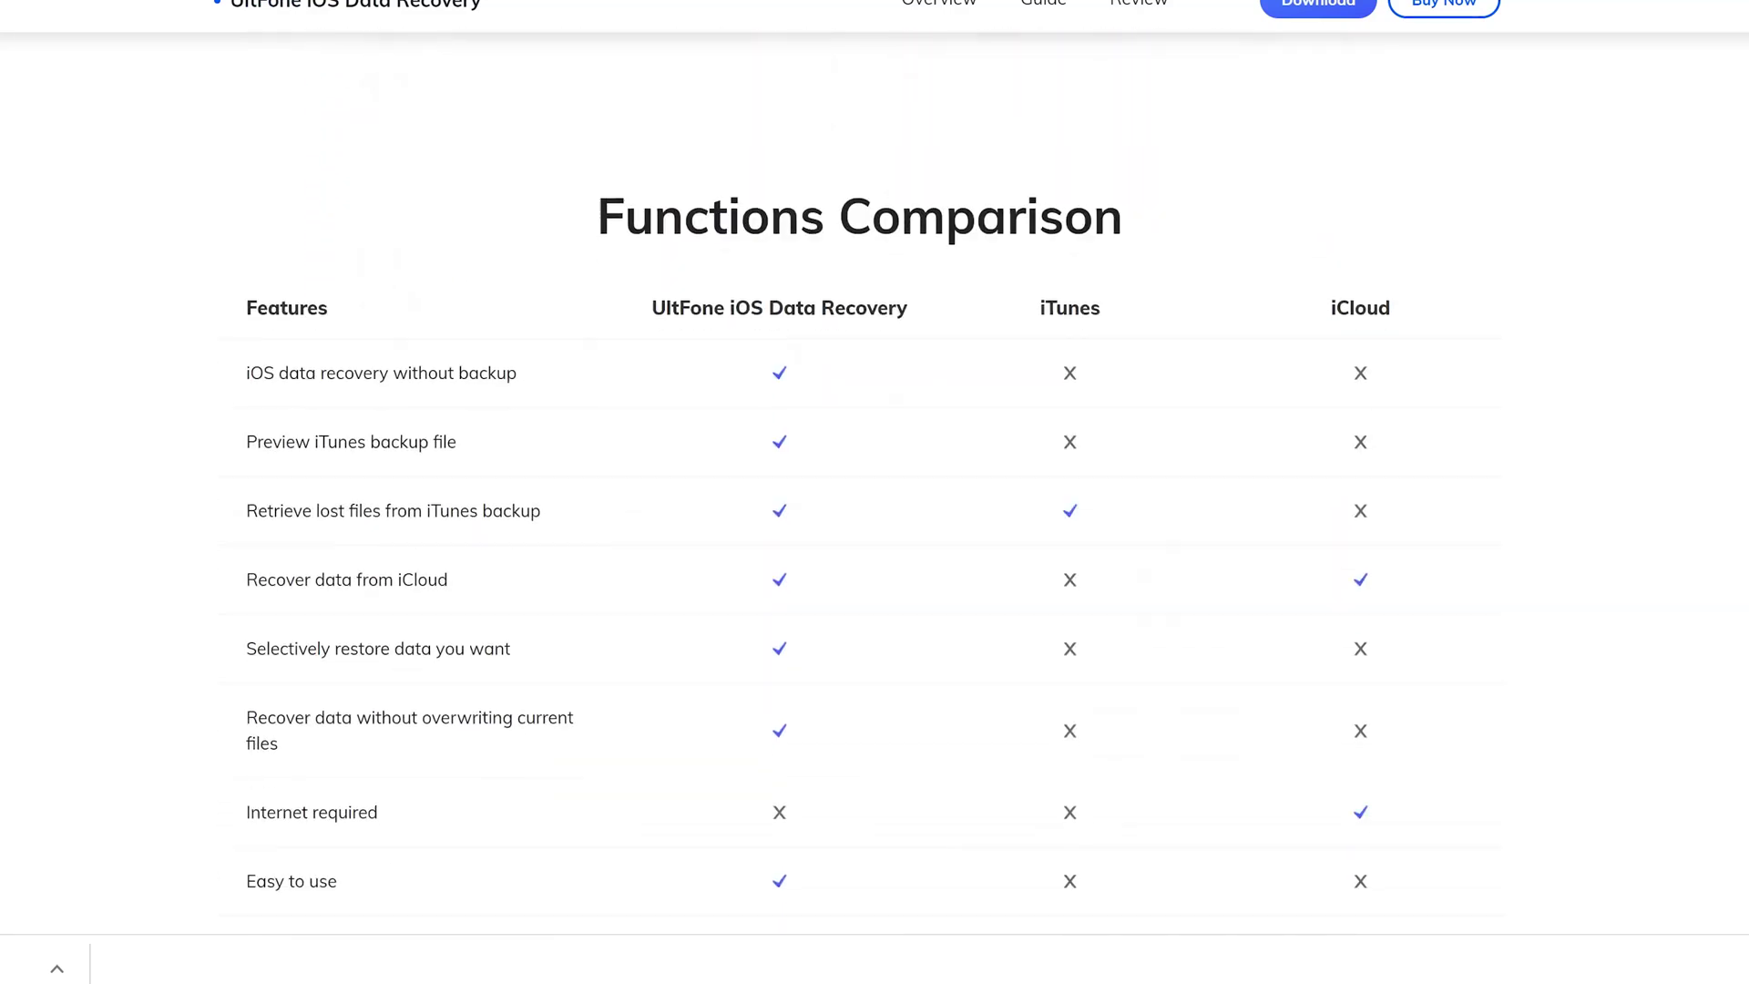
scroll(875, 492, down, 15)
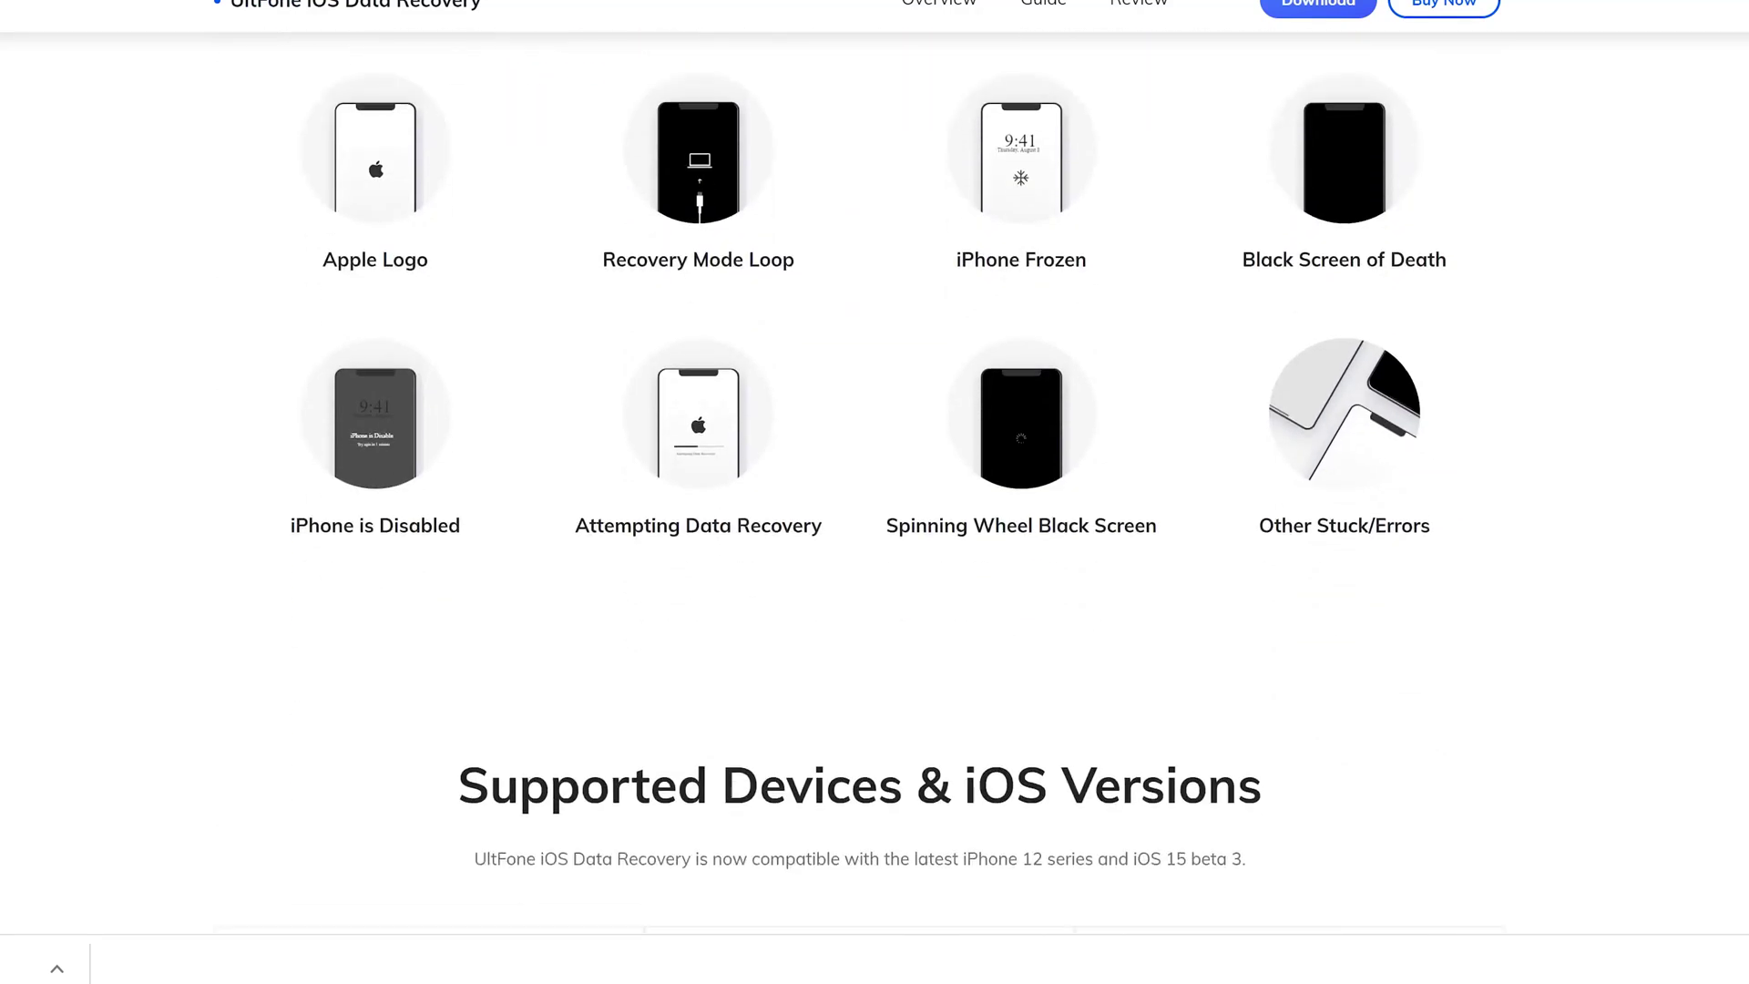
scroll(875, 492, down, 8)
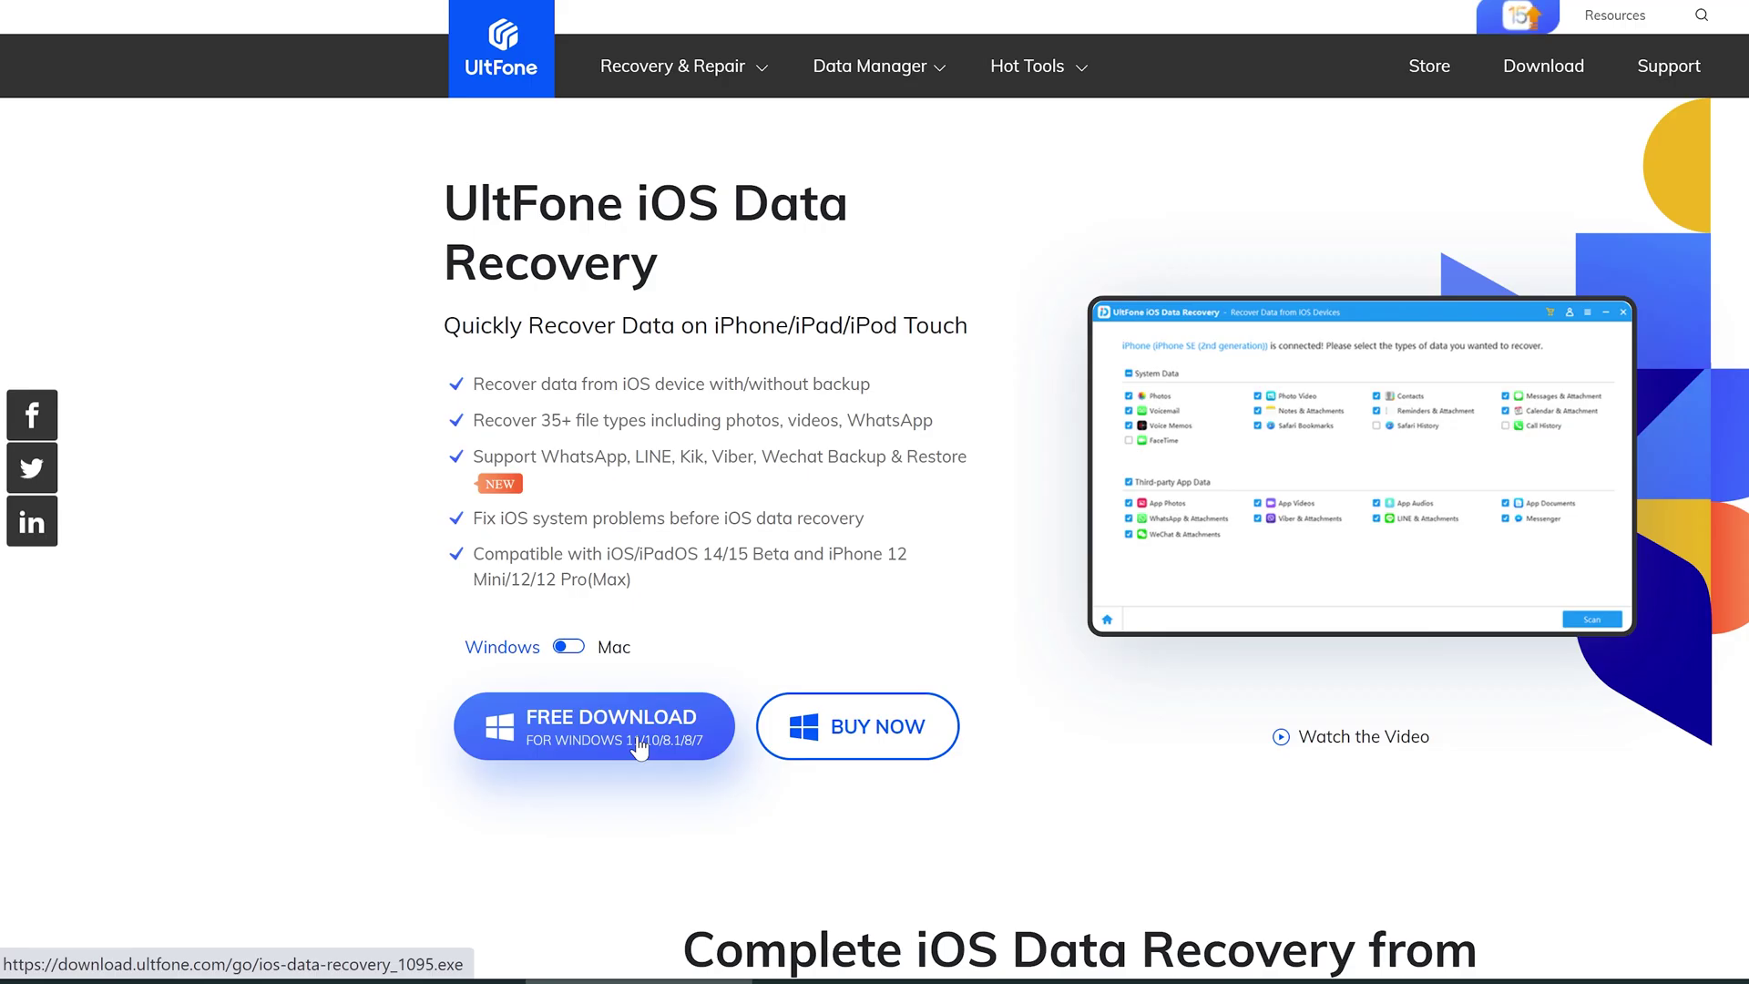
- Download the Windows installer, then start the Recover Data from iOS Devices mode
click(641, 747)
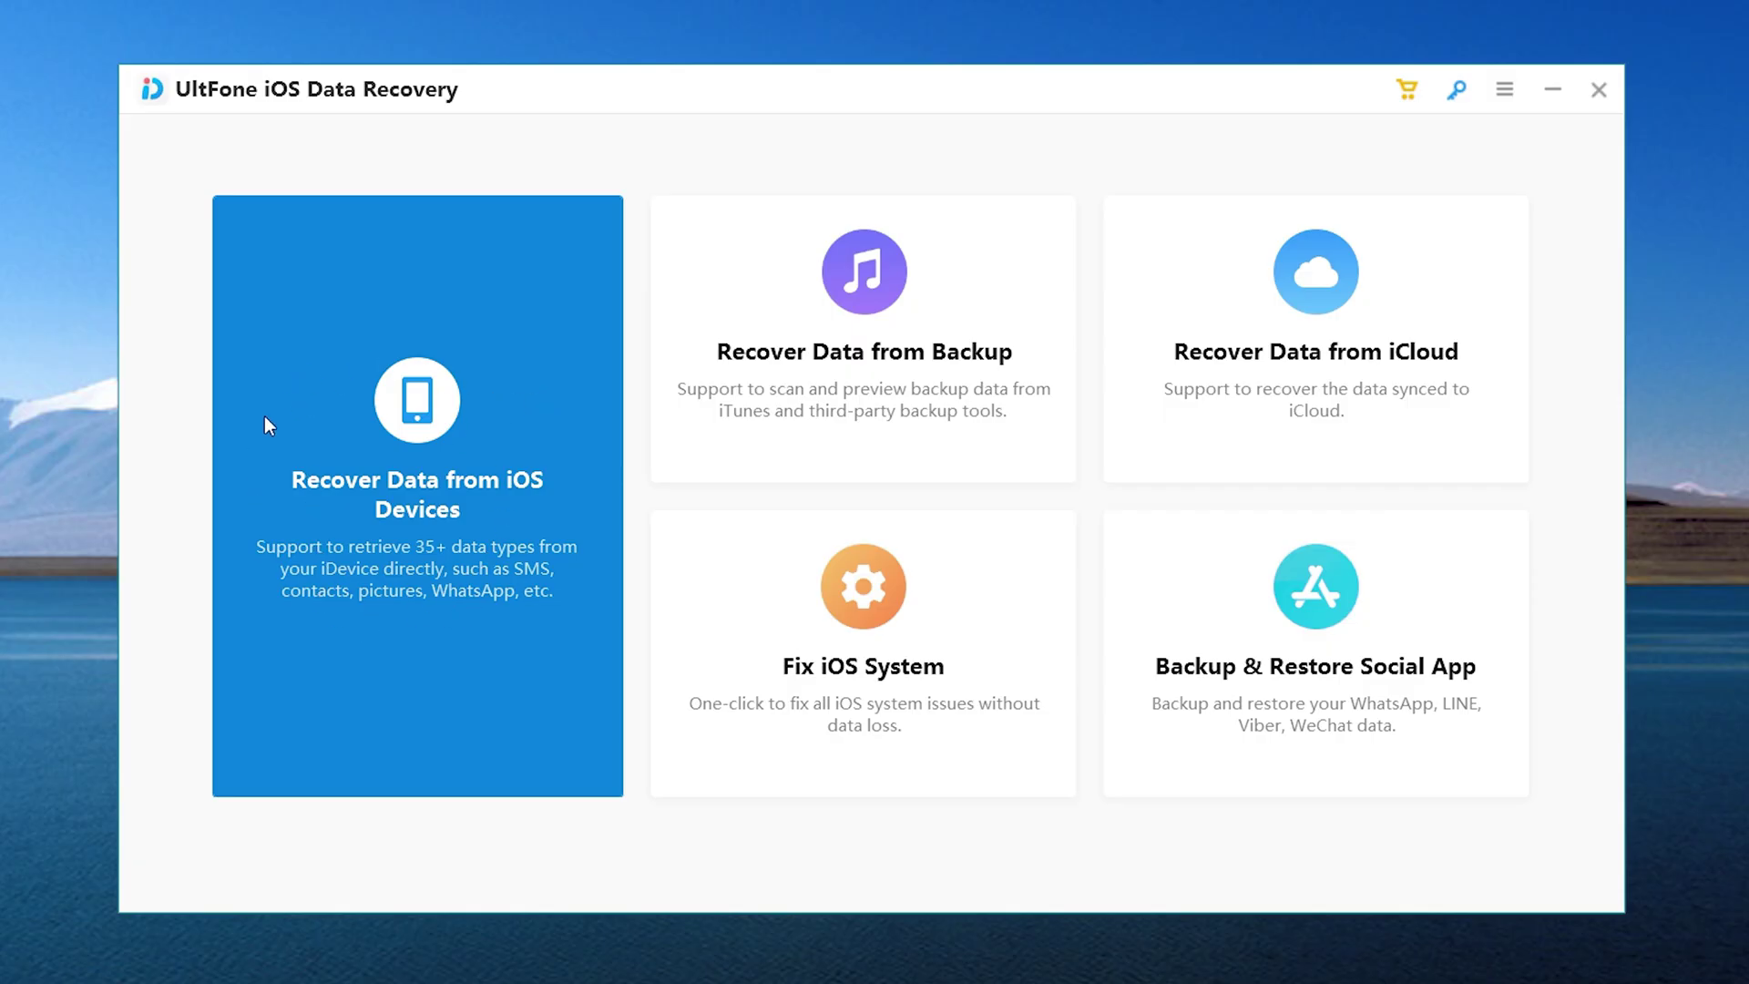
click(439, 617)
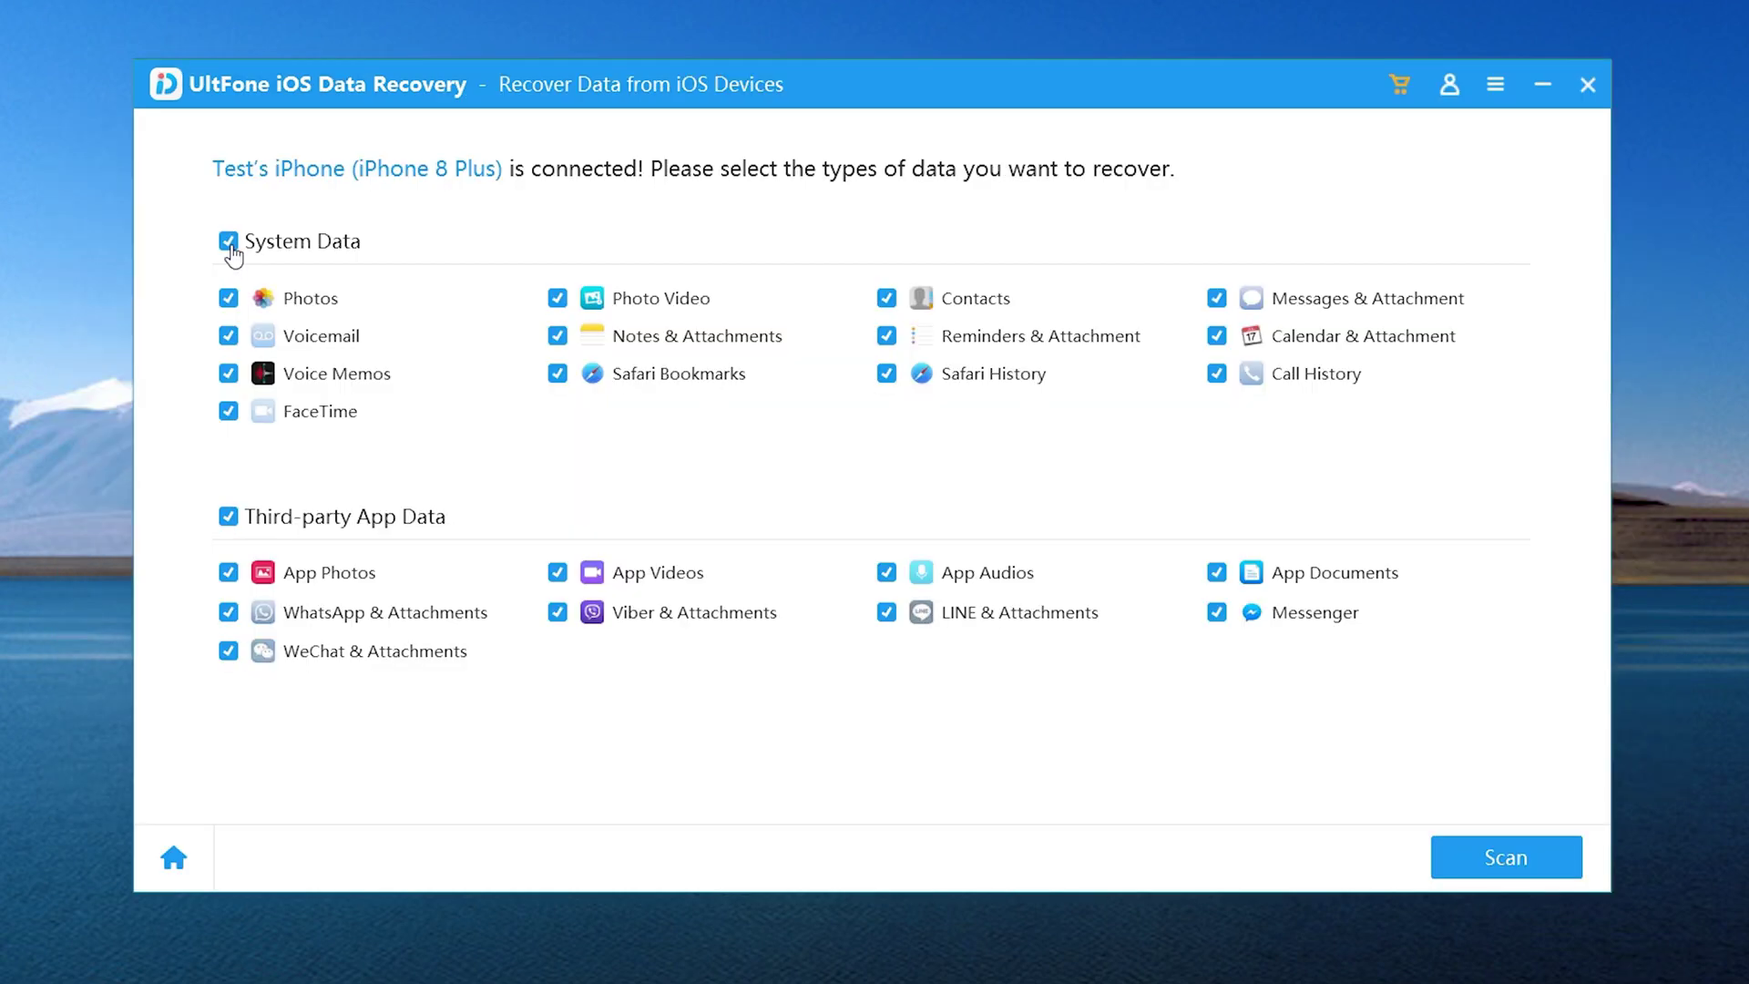
- Clear all data types except Photos and scan the iPhone
click(131, 262)
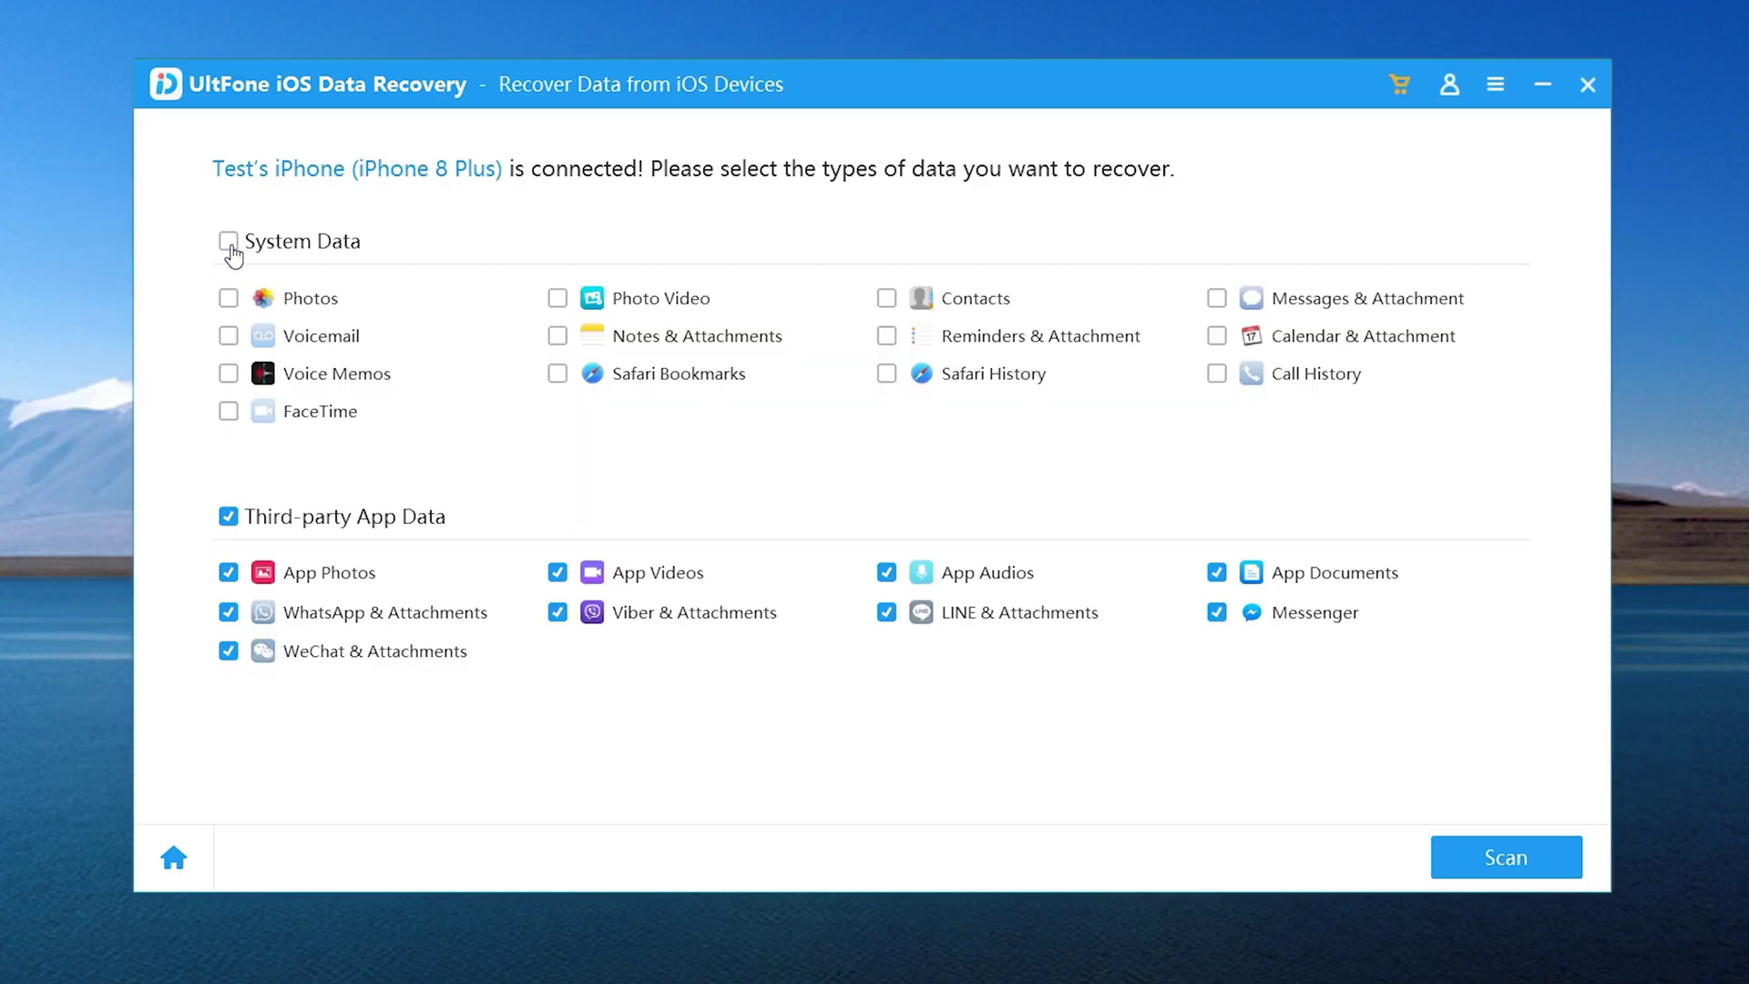
click(229, 518)
click(228, 298)
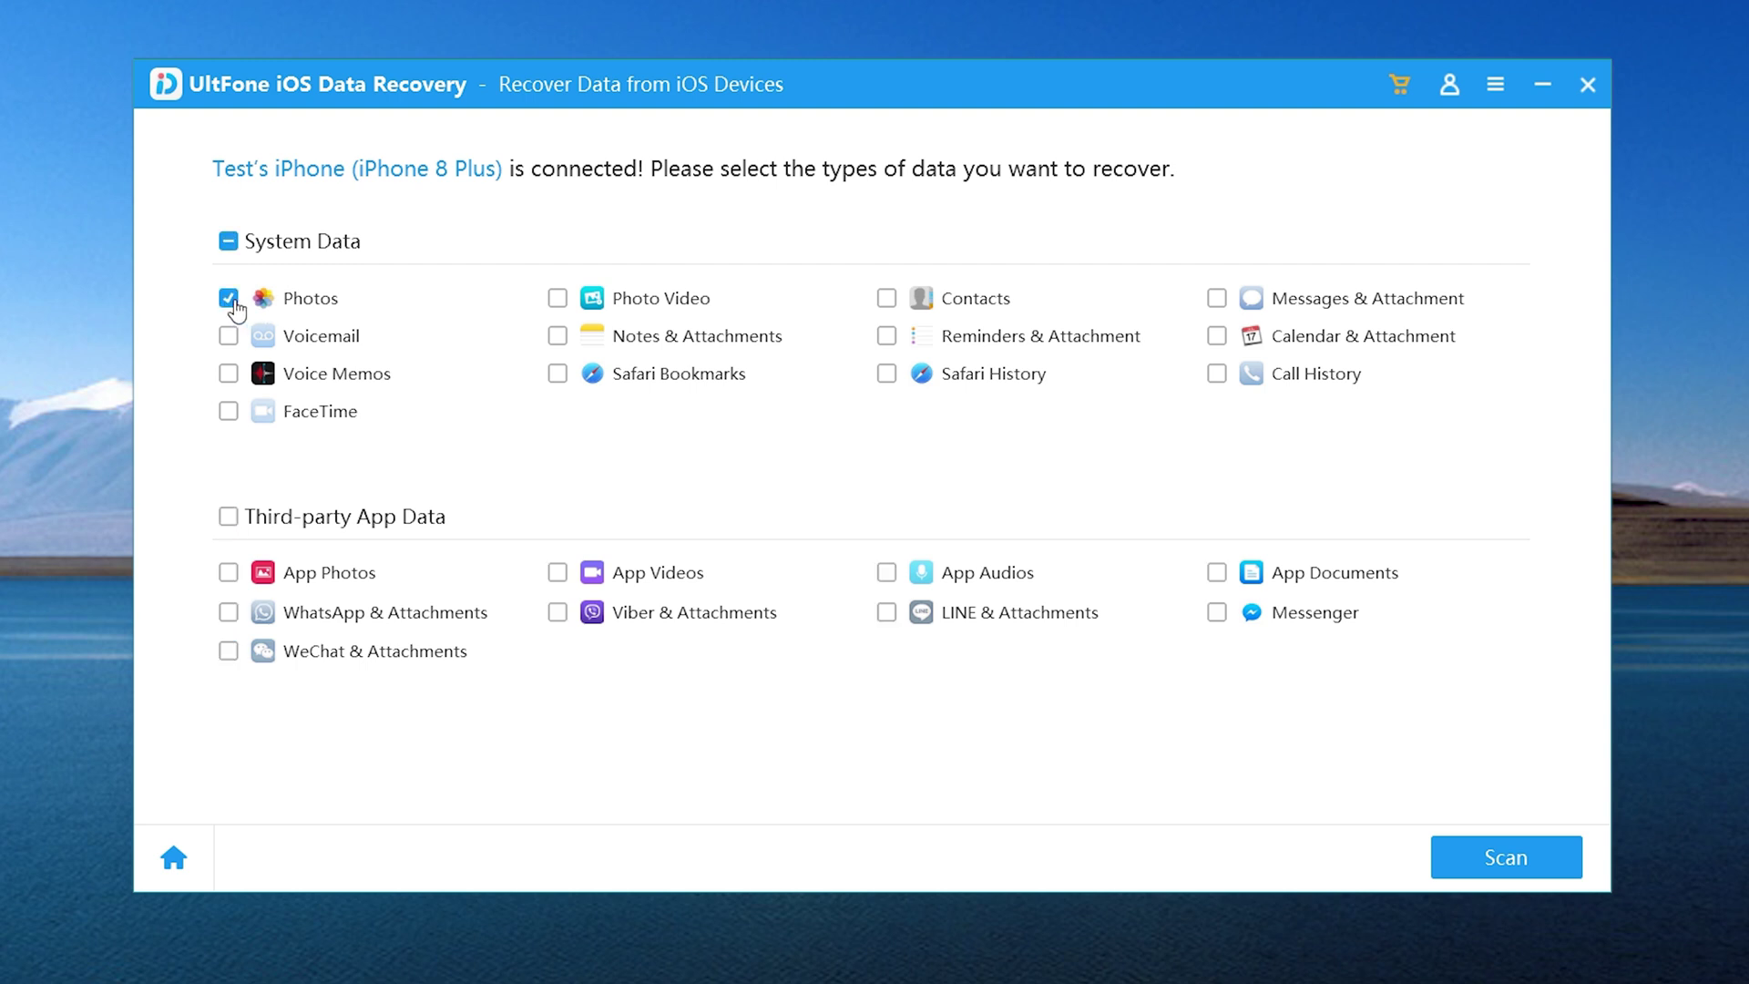
click(1443, 856)
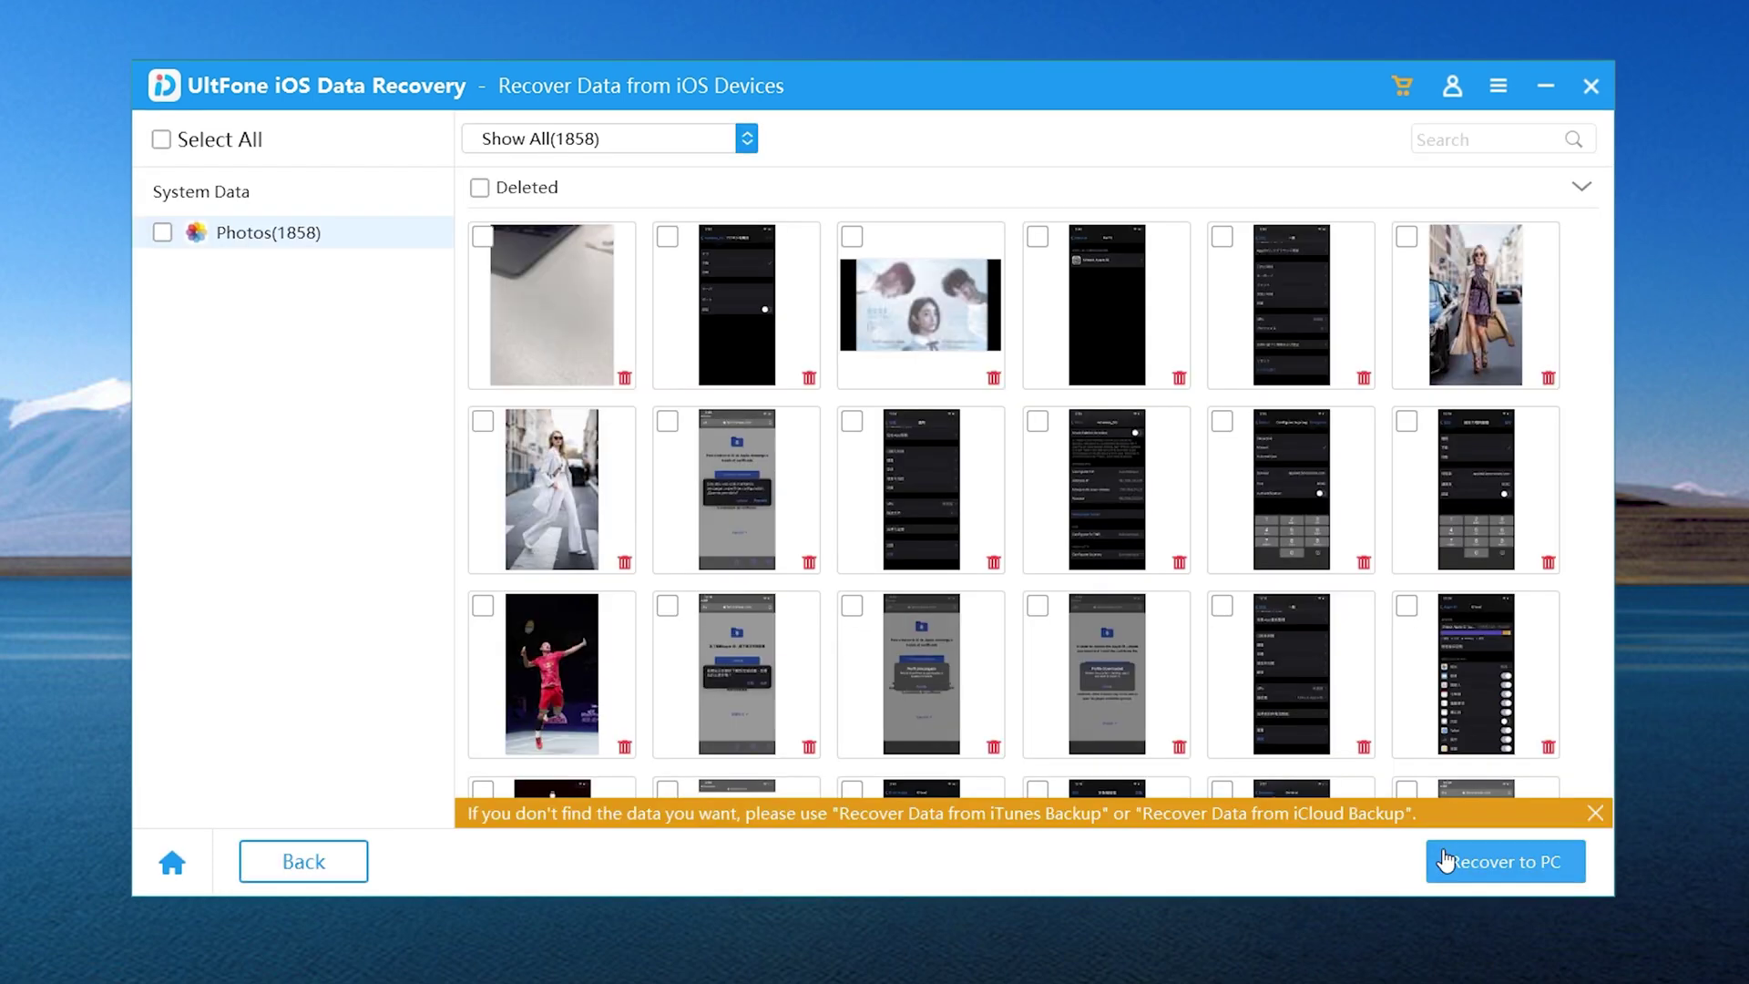
- Recover all 631 deleted photos to the Tools (E:) drive
click(478, 187)
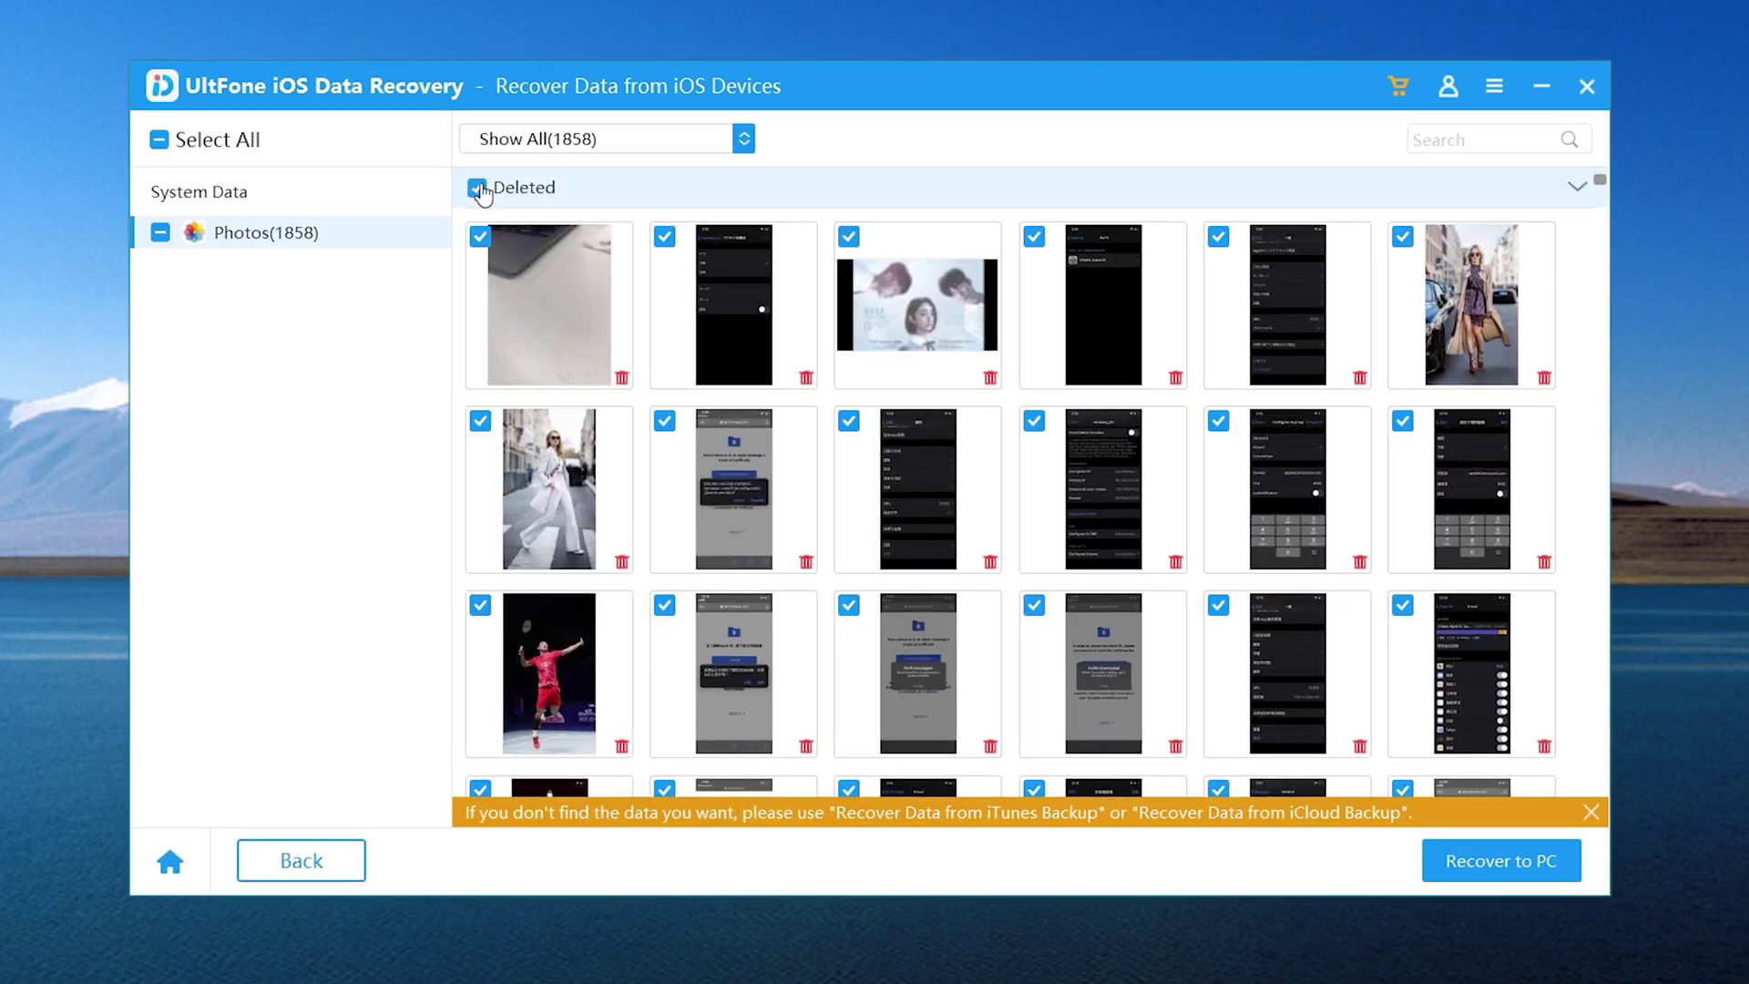
click(1498, 861)
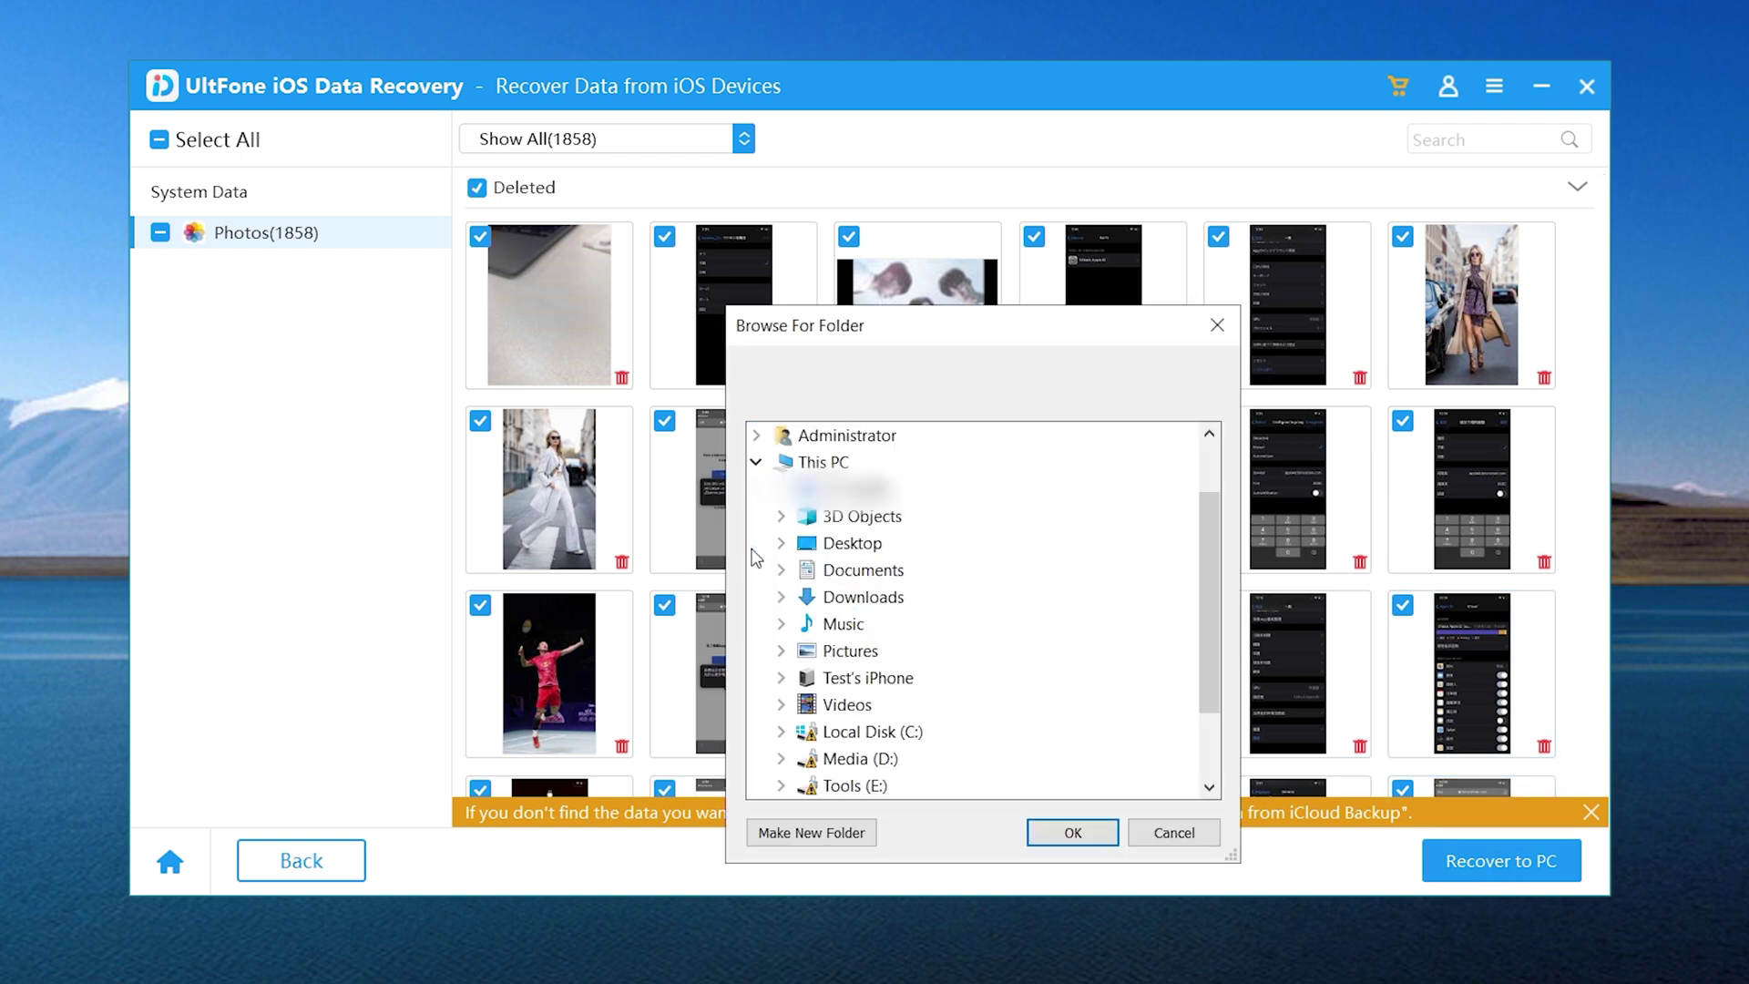
double_click(802, 787)
click(1066, 831)
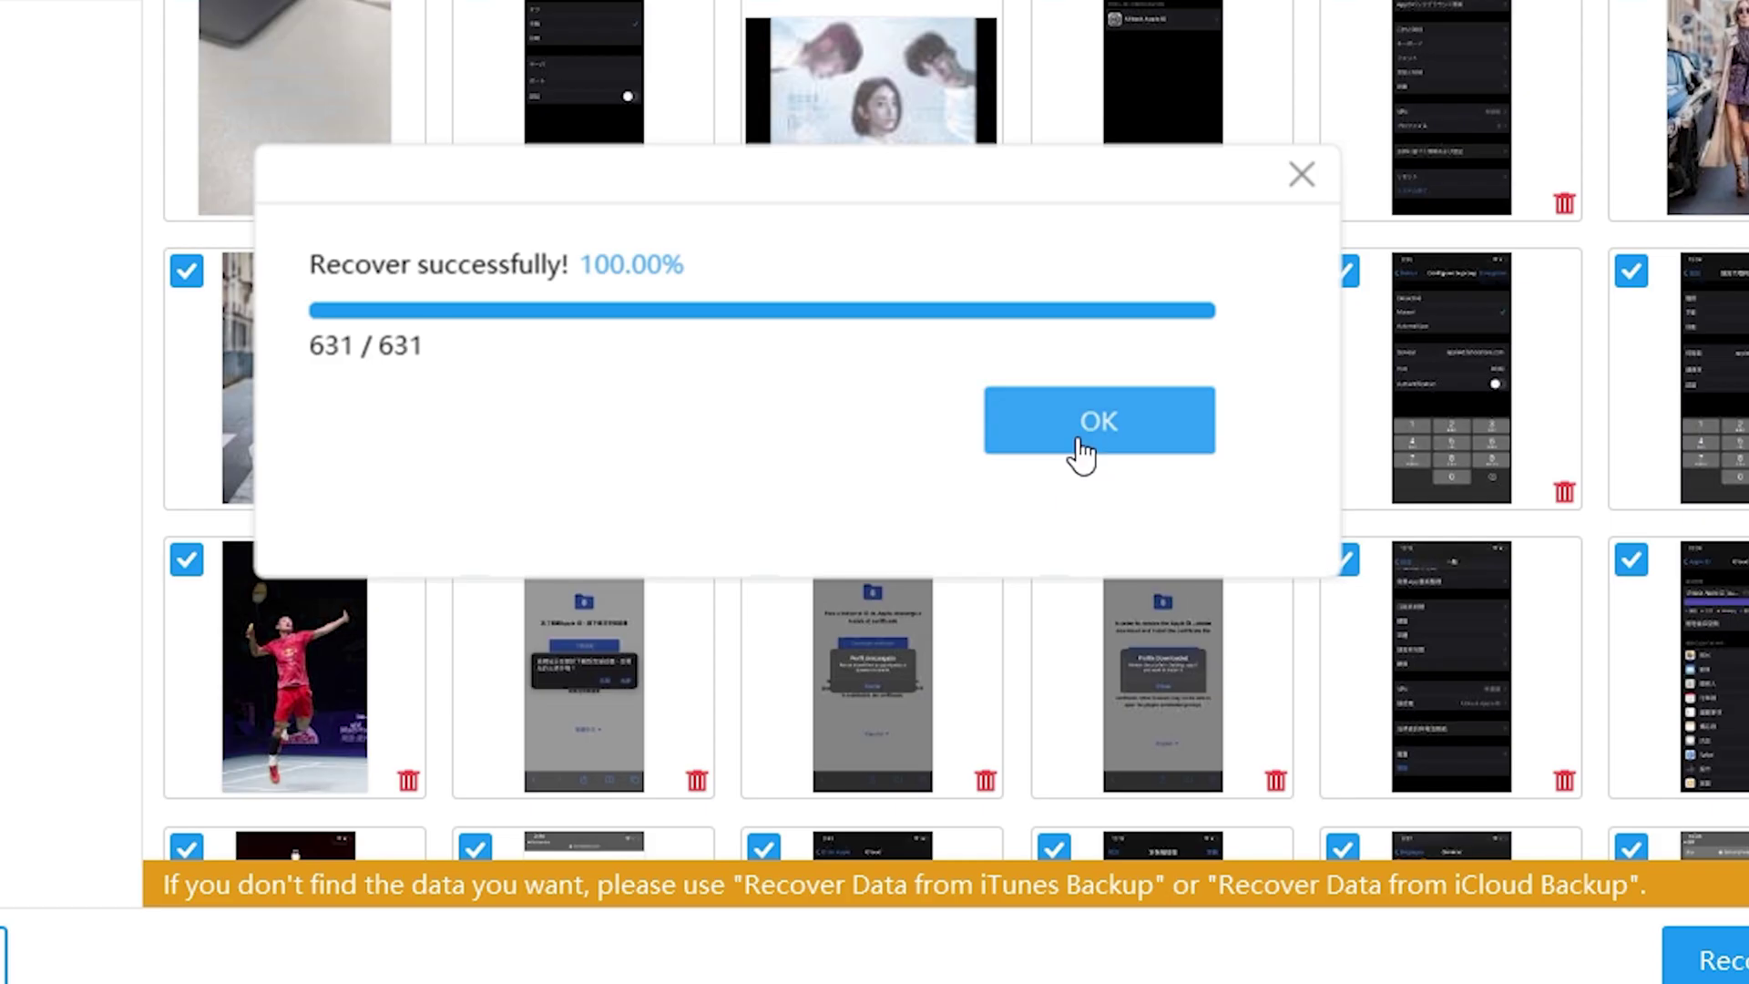
click(1081, 448)
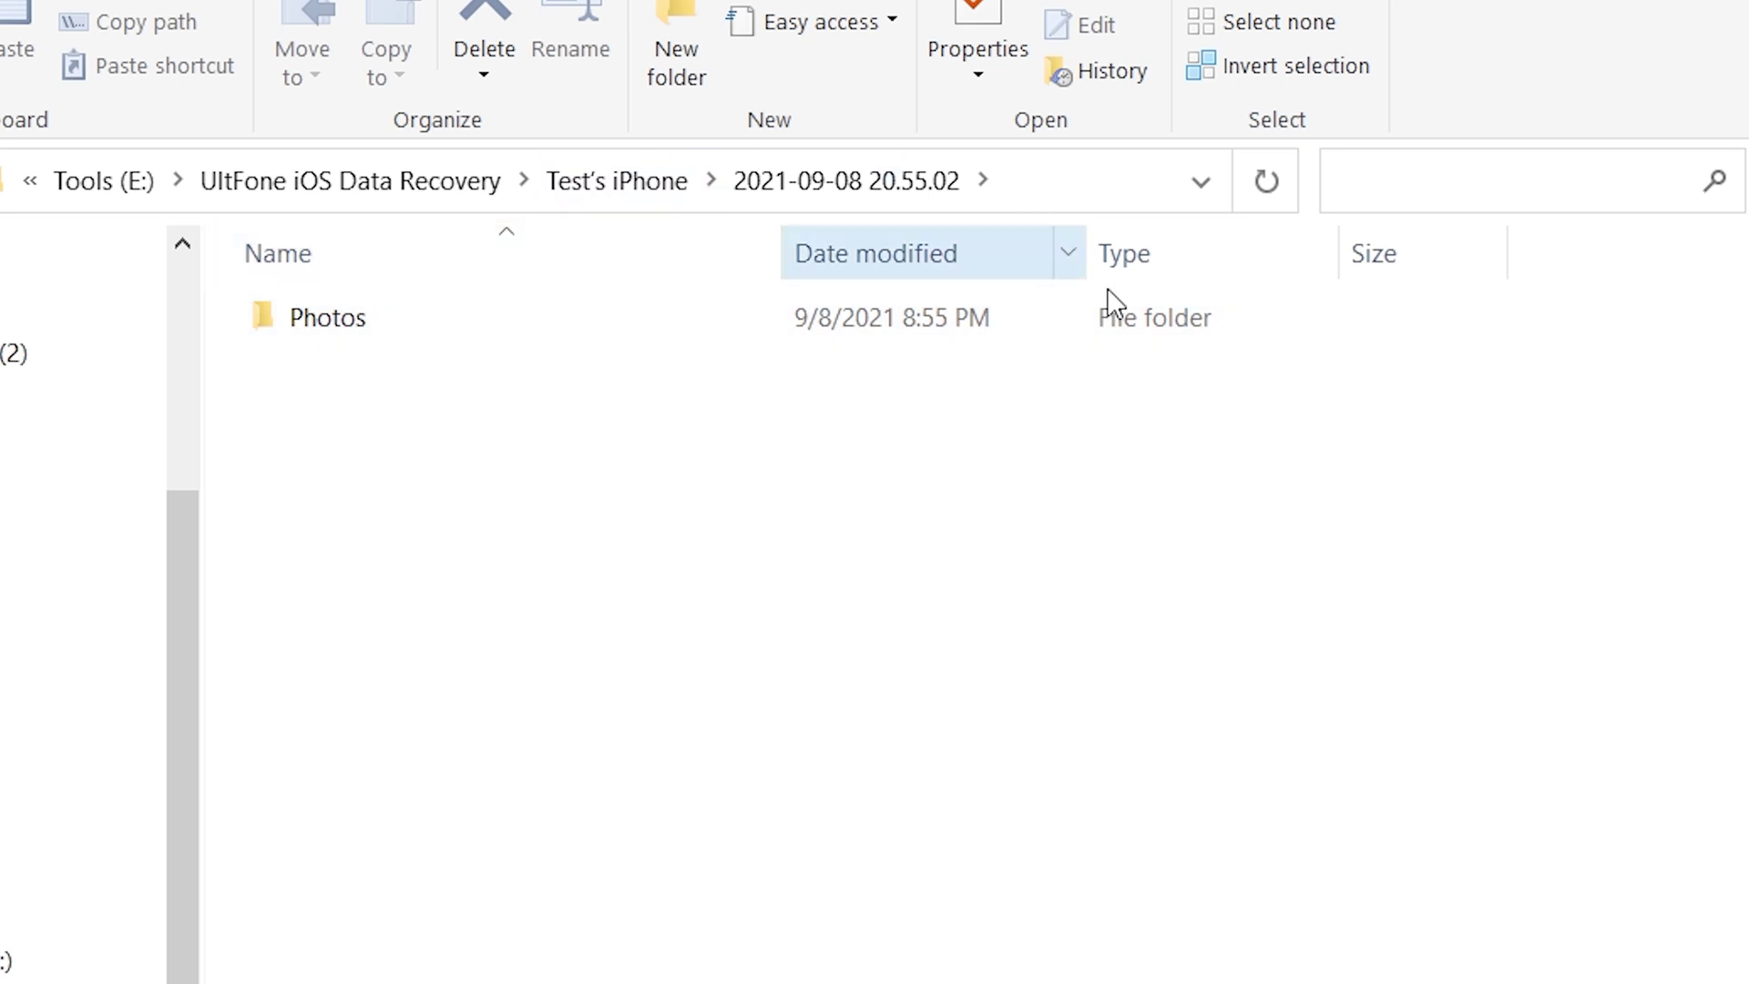
- Open the Photos folder in the 2021-09-08 20.55.02 export and scroll through the thumbnails
double_click(507, 335)
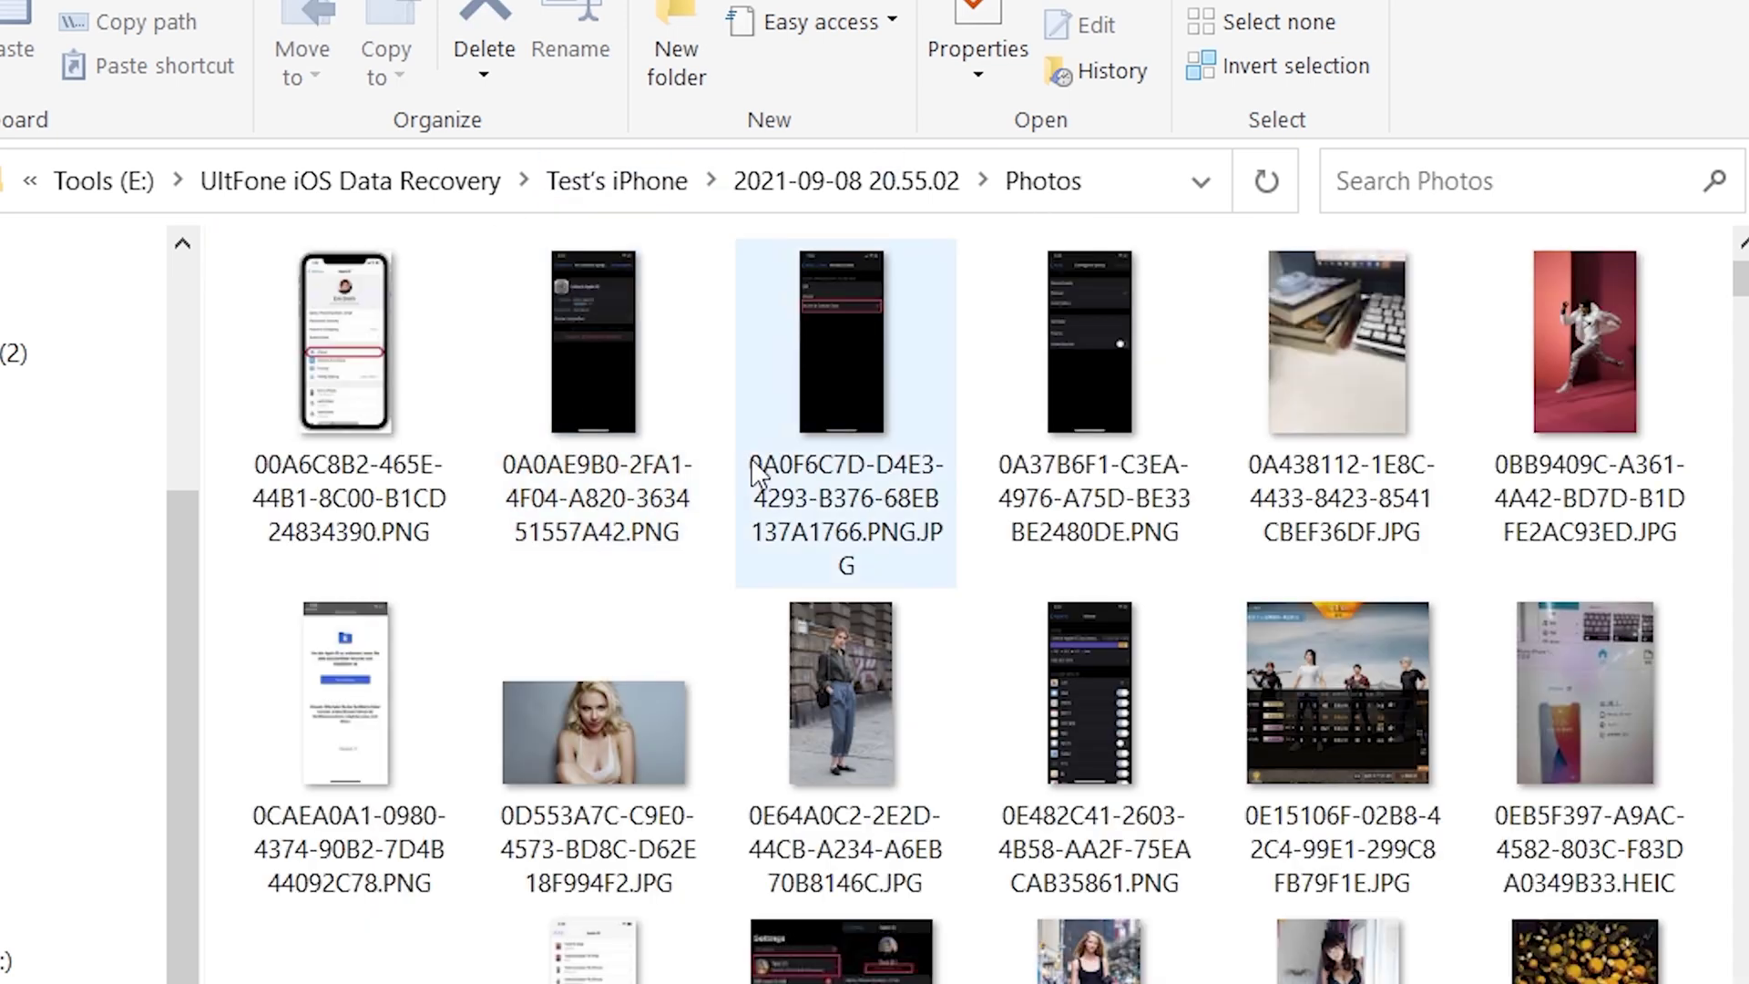
scroll(754, 470, down, 10)
scroll(754, 469, down, 15)
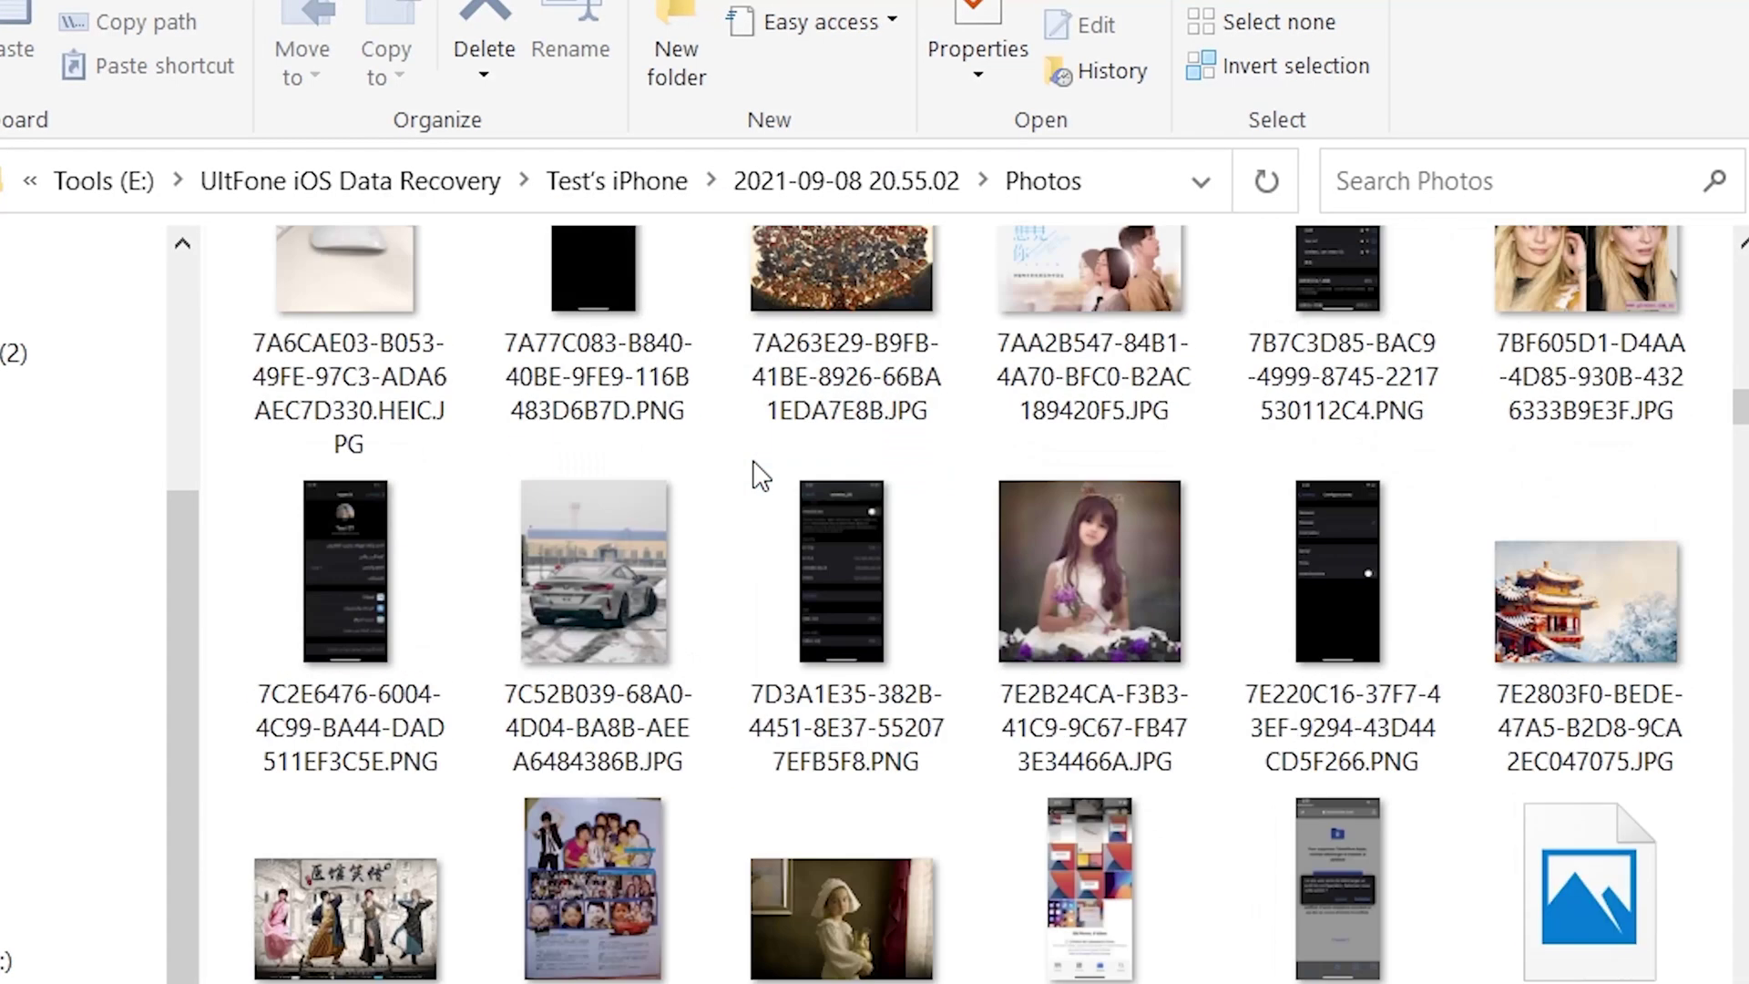
scroll(754, 469, down, 15)
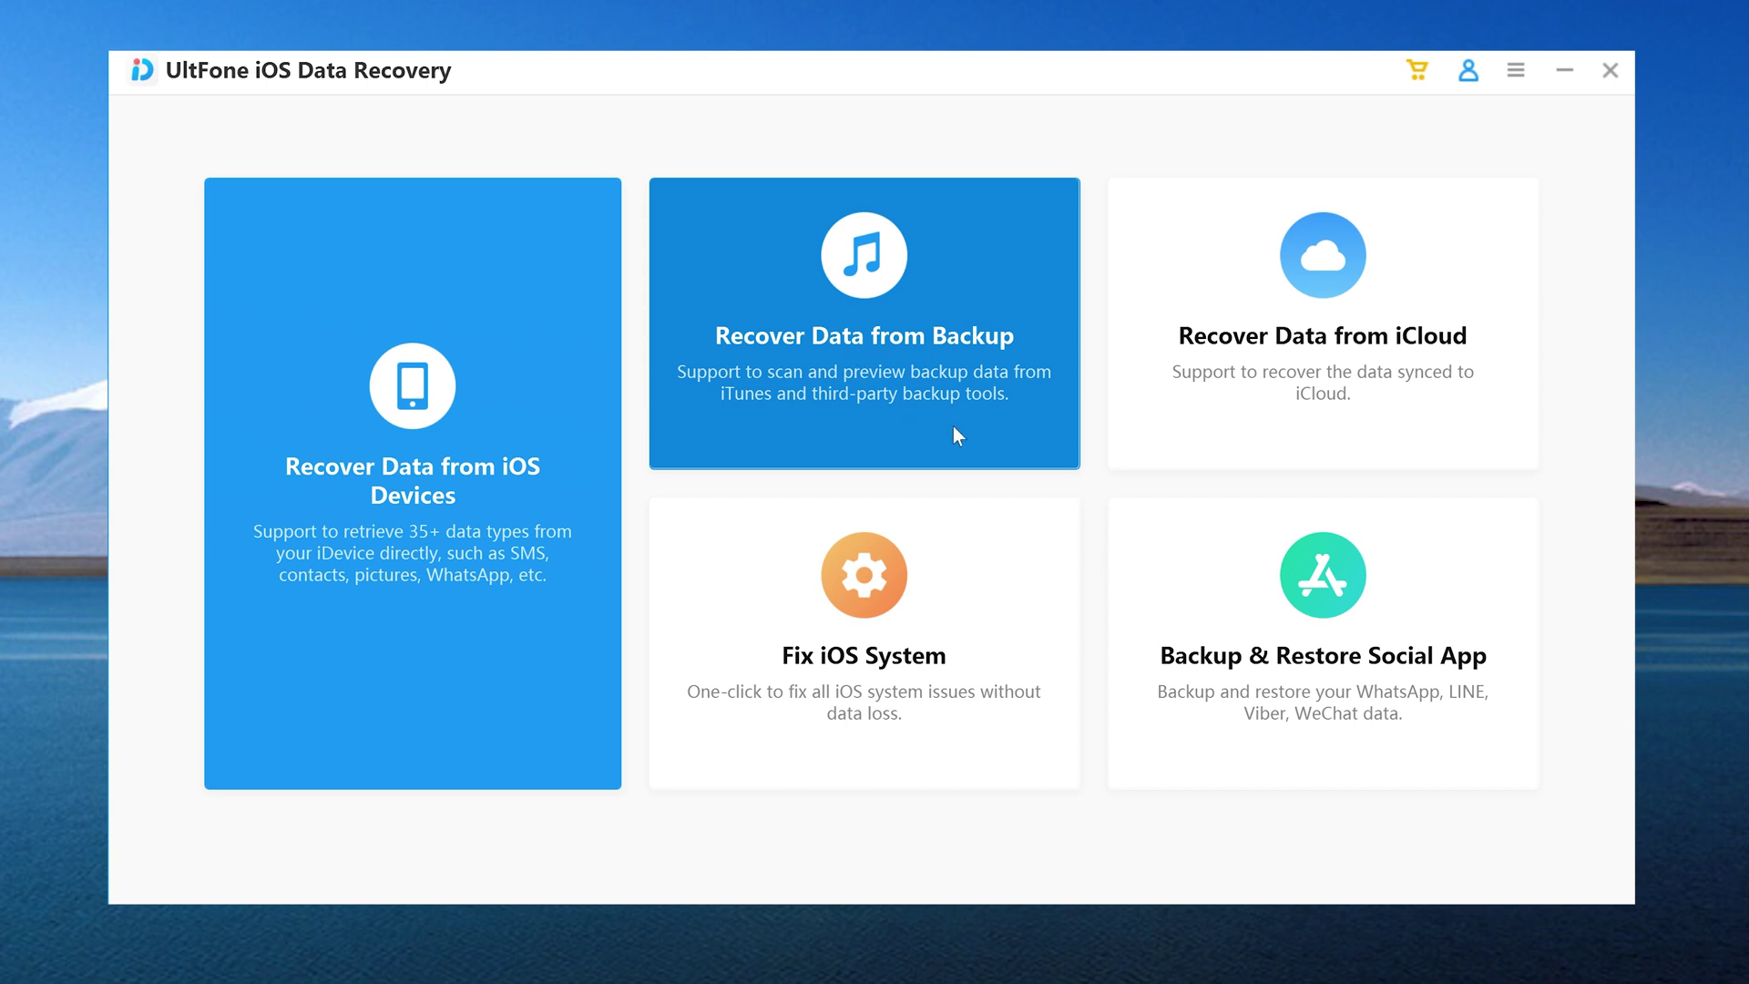
- Open Recover Data from iTunes Backup and select the iPhone 12 backup, cancelling the import picker
click(953, 424)
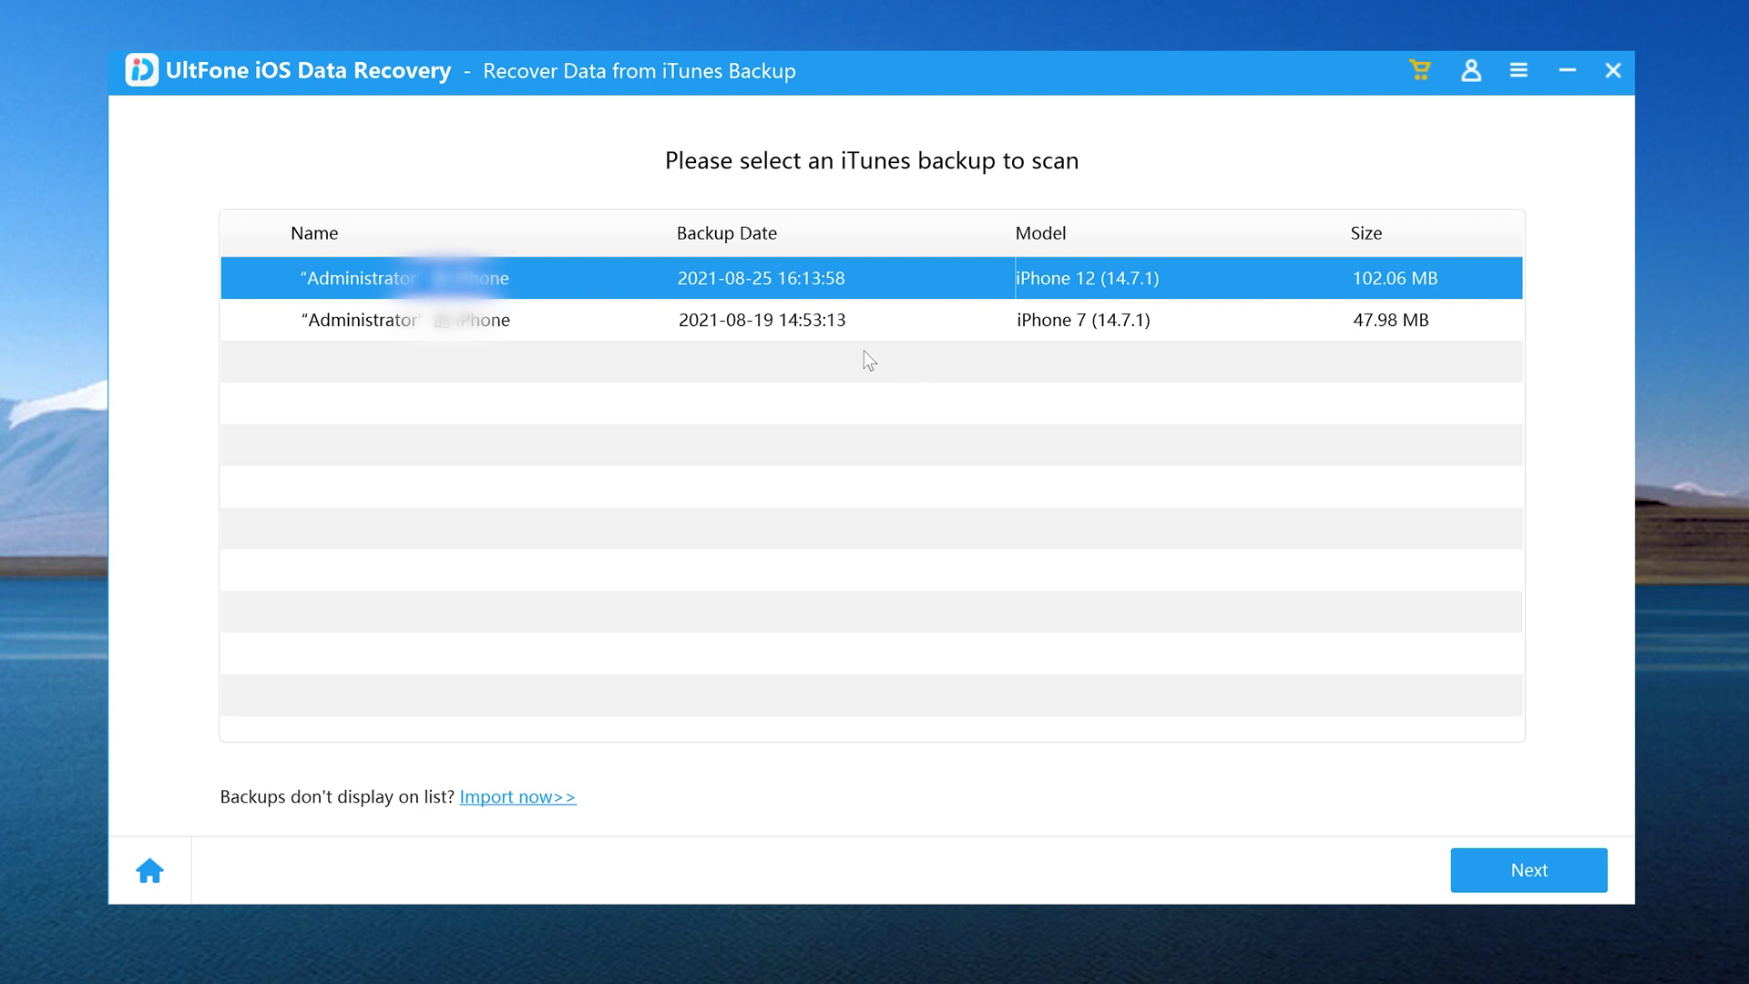
click(793, 326)
click(780, 282)
click(796, 314)
key(Up)
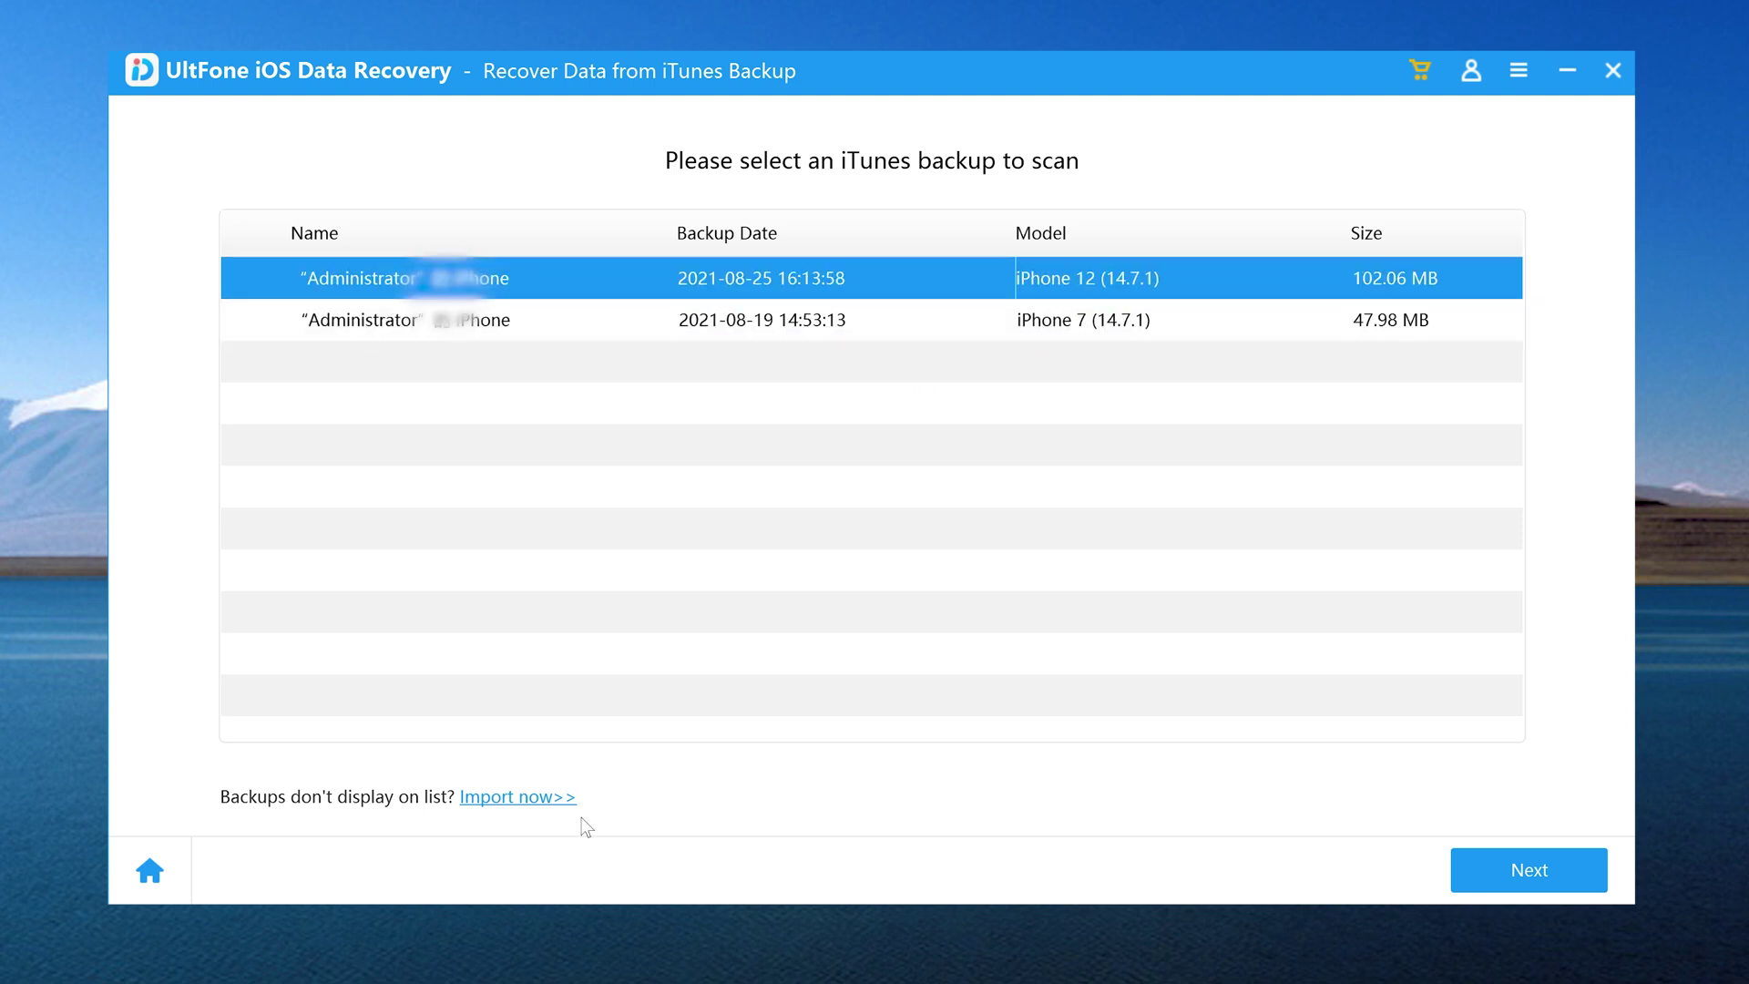
click(559, 801)
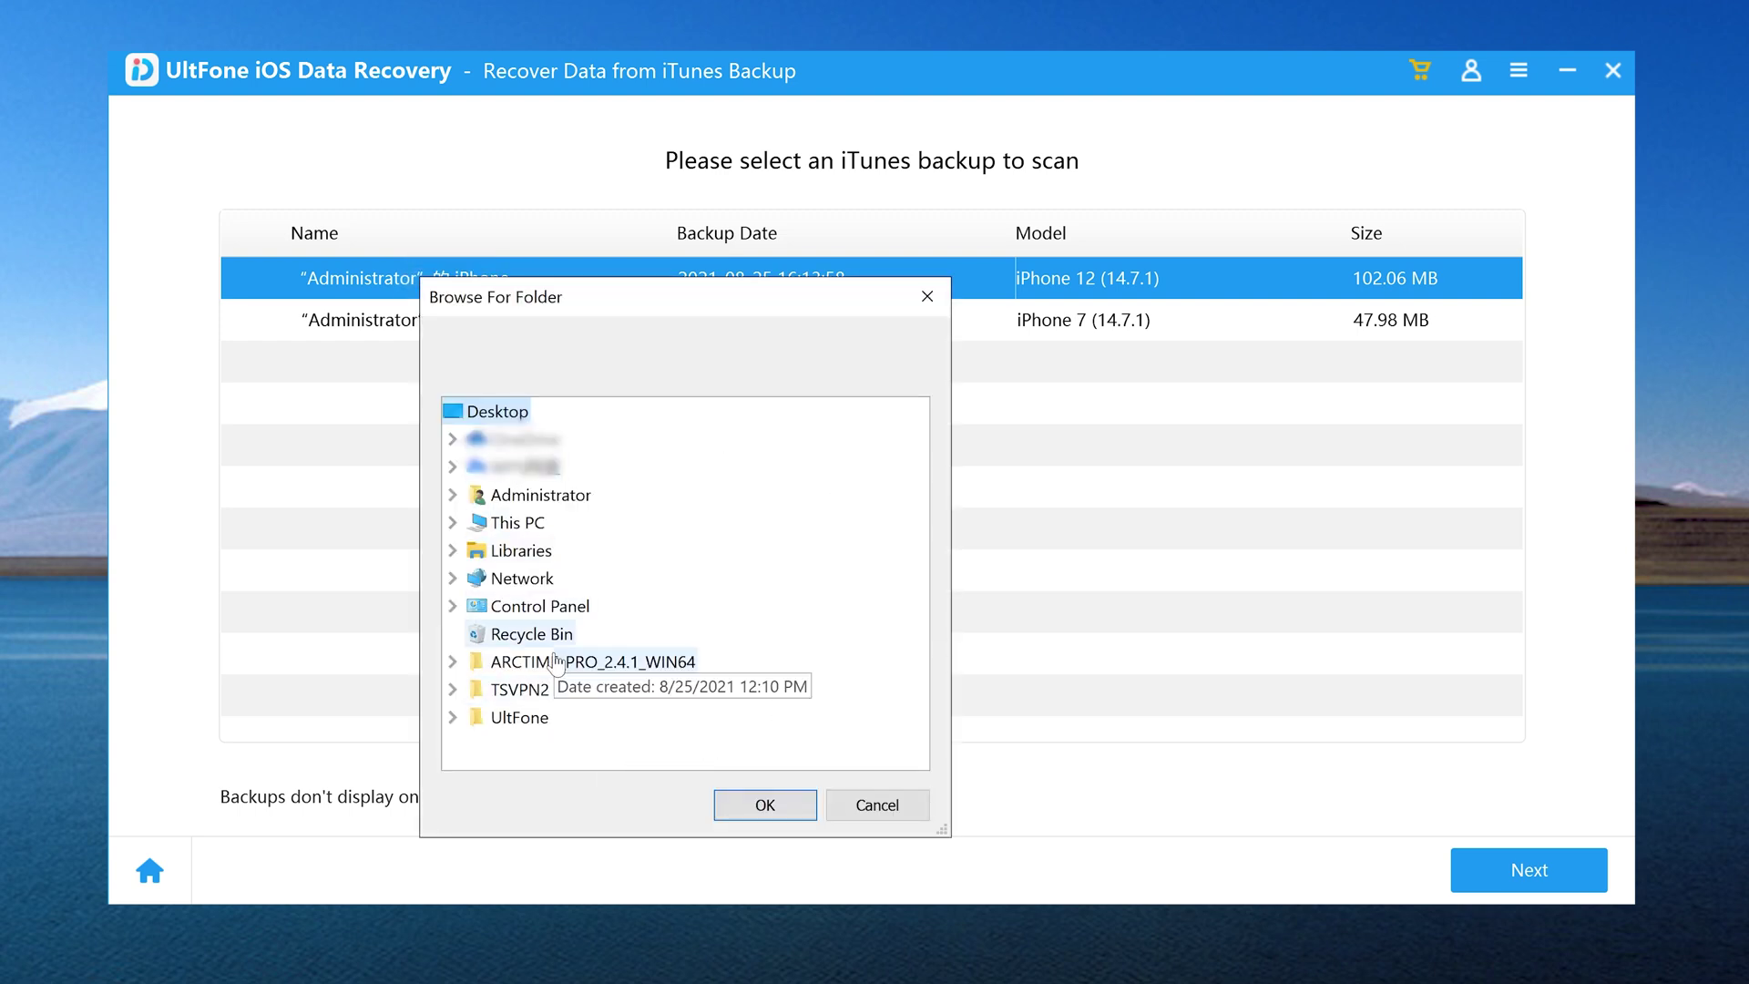
key(Escape)
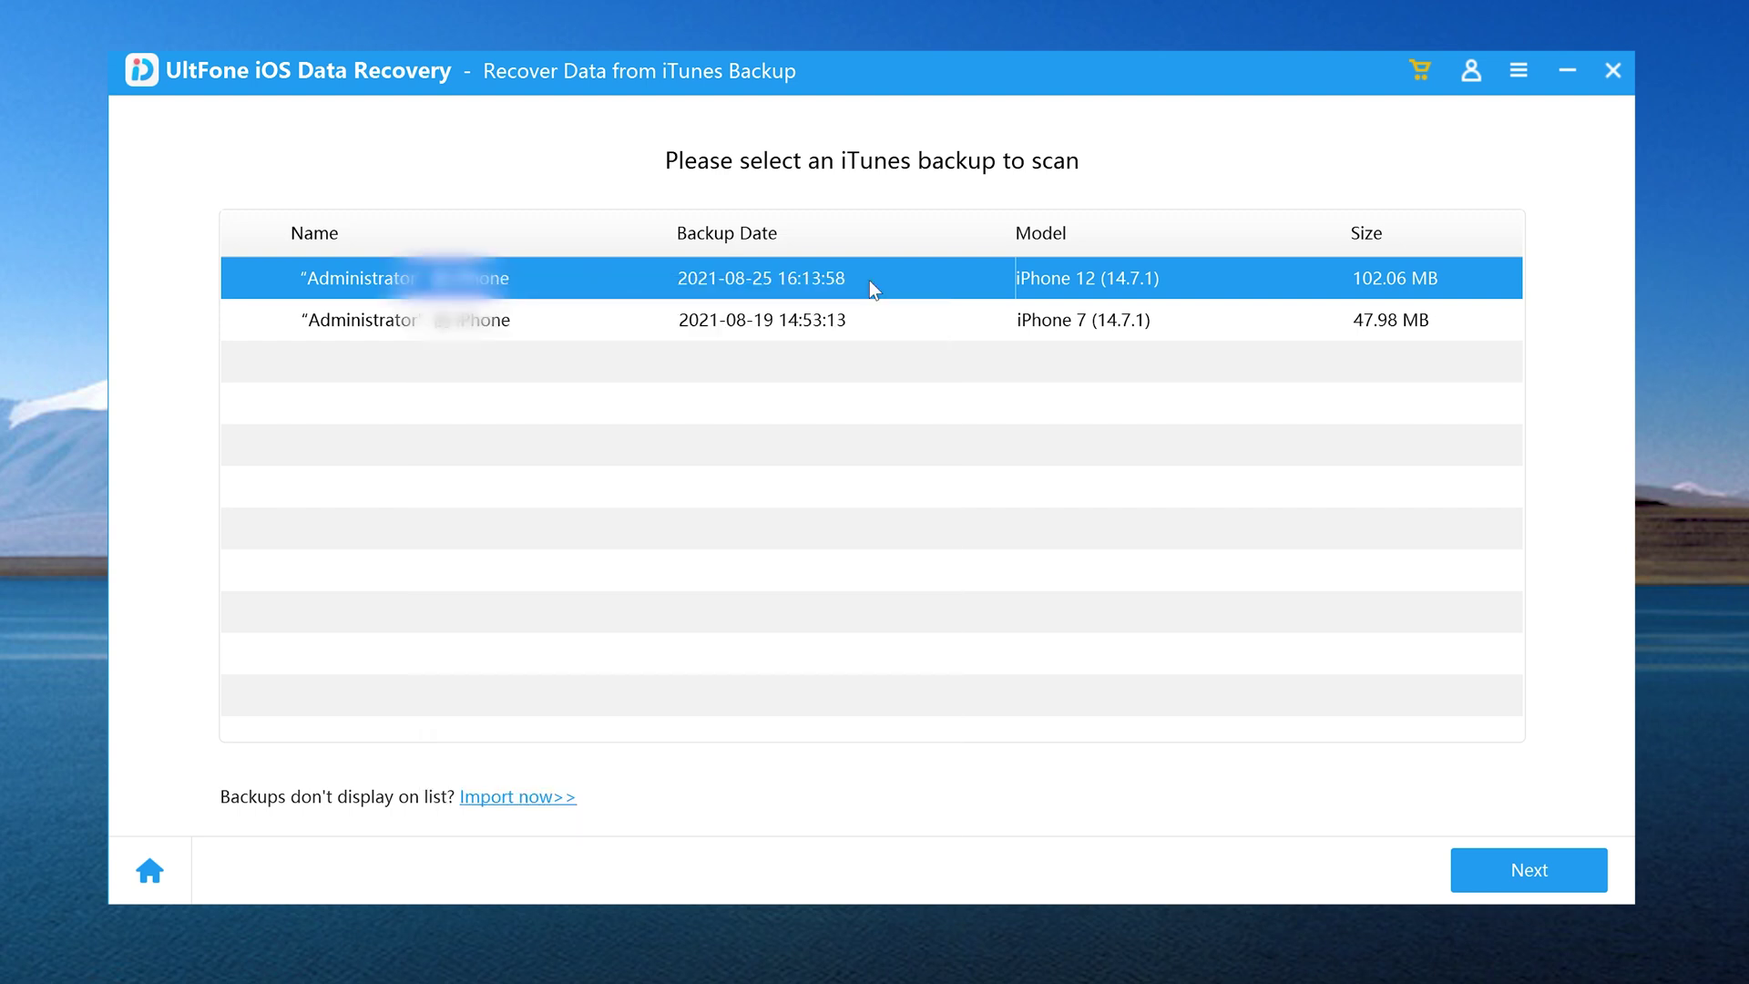
- Scan the iPhone 12 backup for Photos only
click(1497, 883)
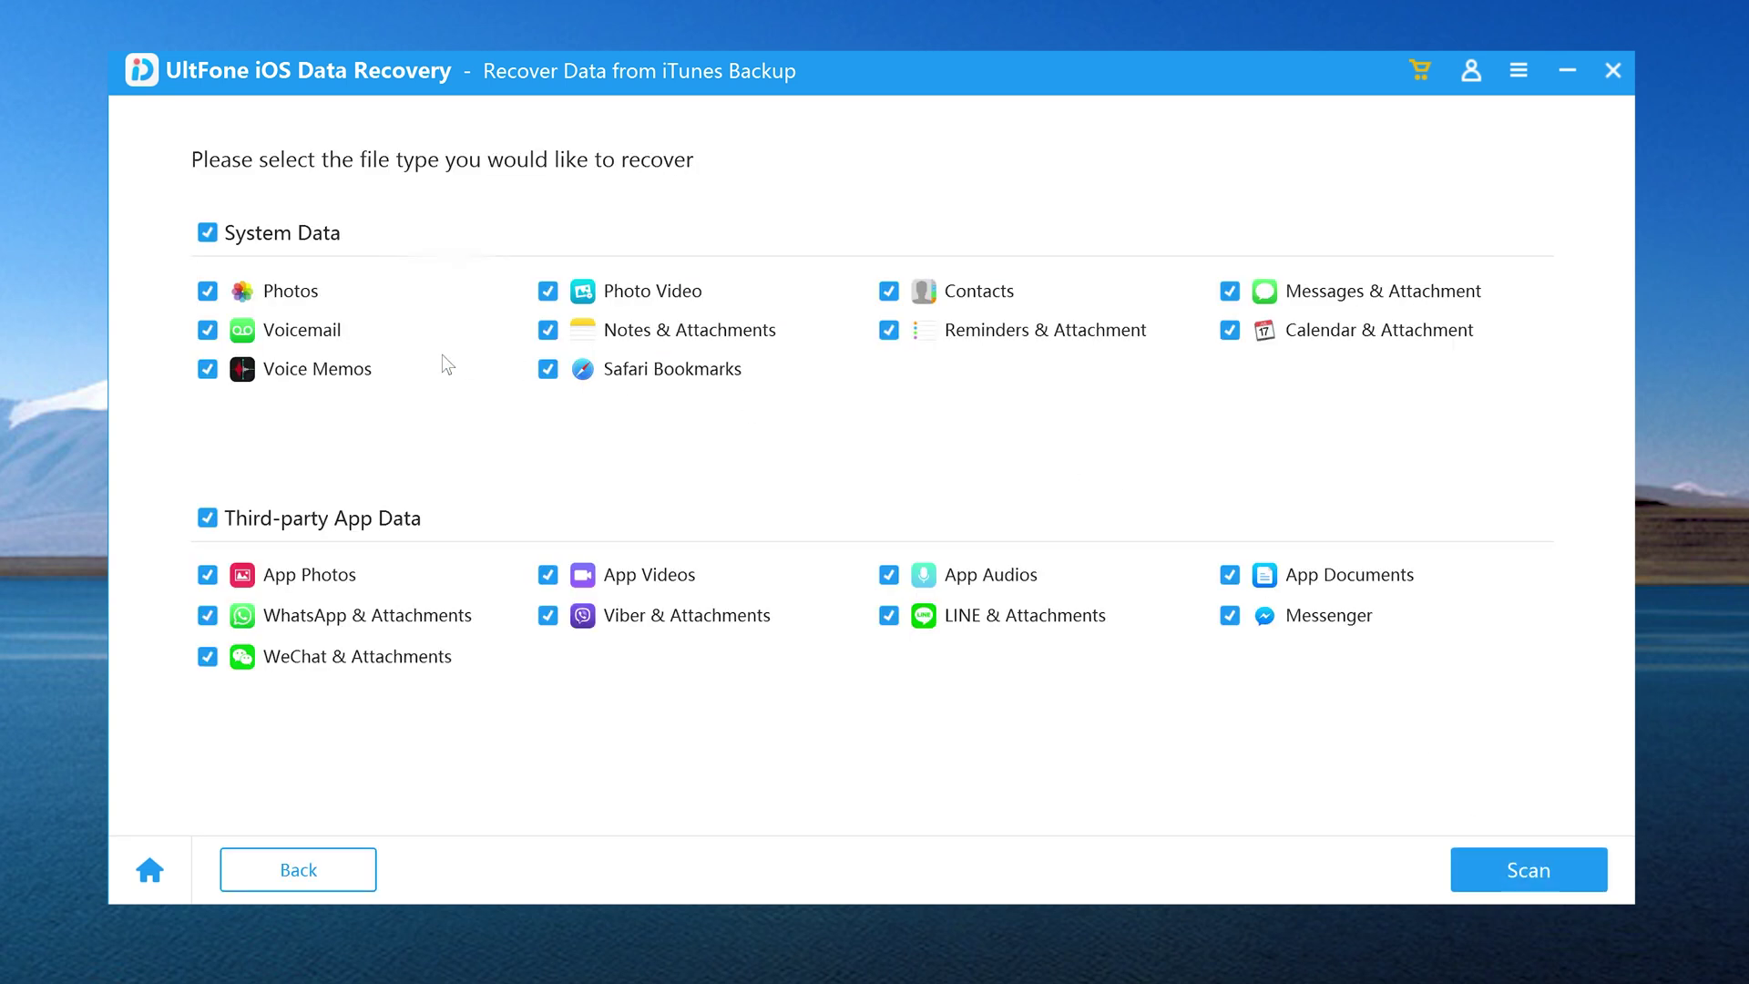
click(208, 234)
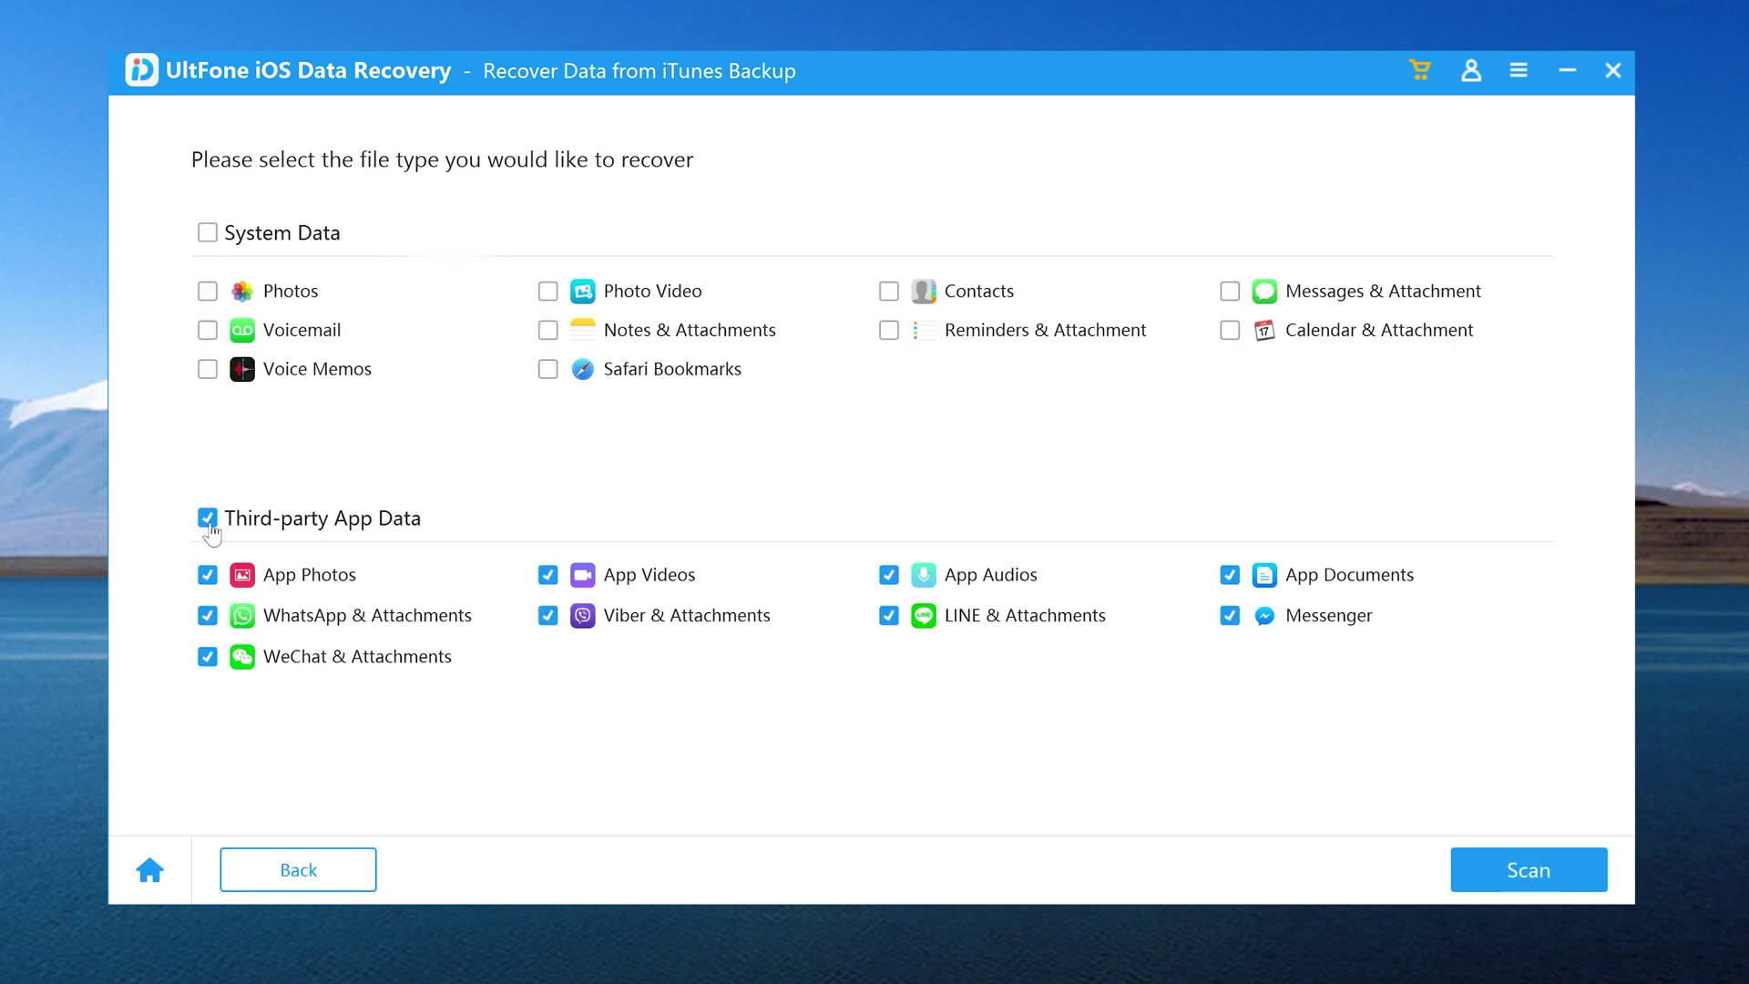
click(208, 519)
click(208, 291)
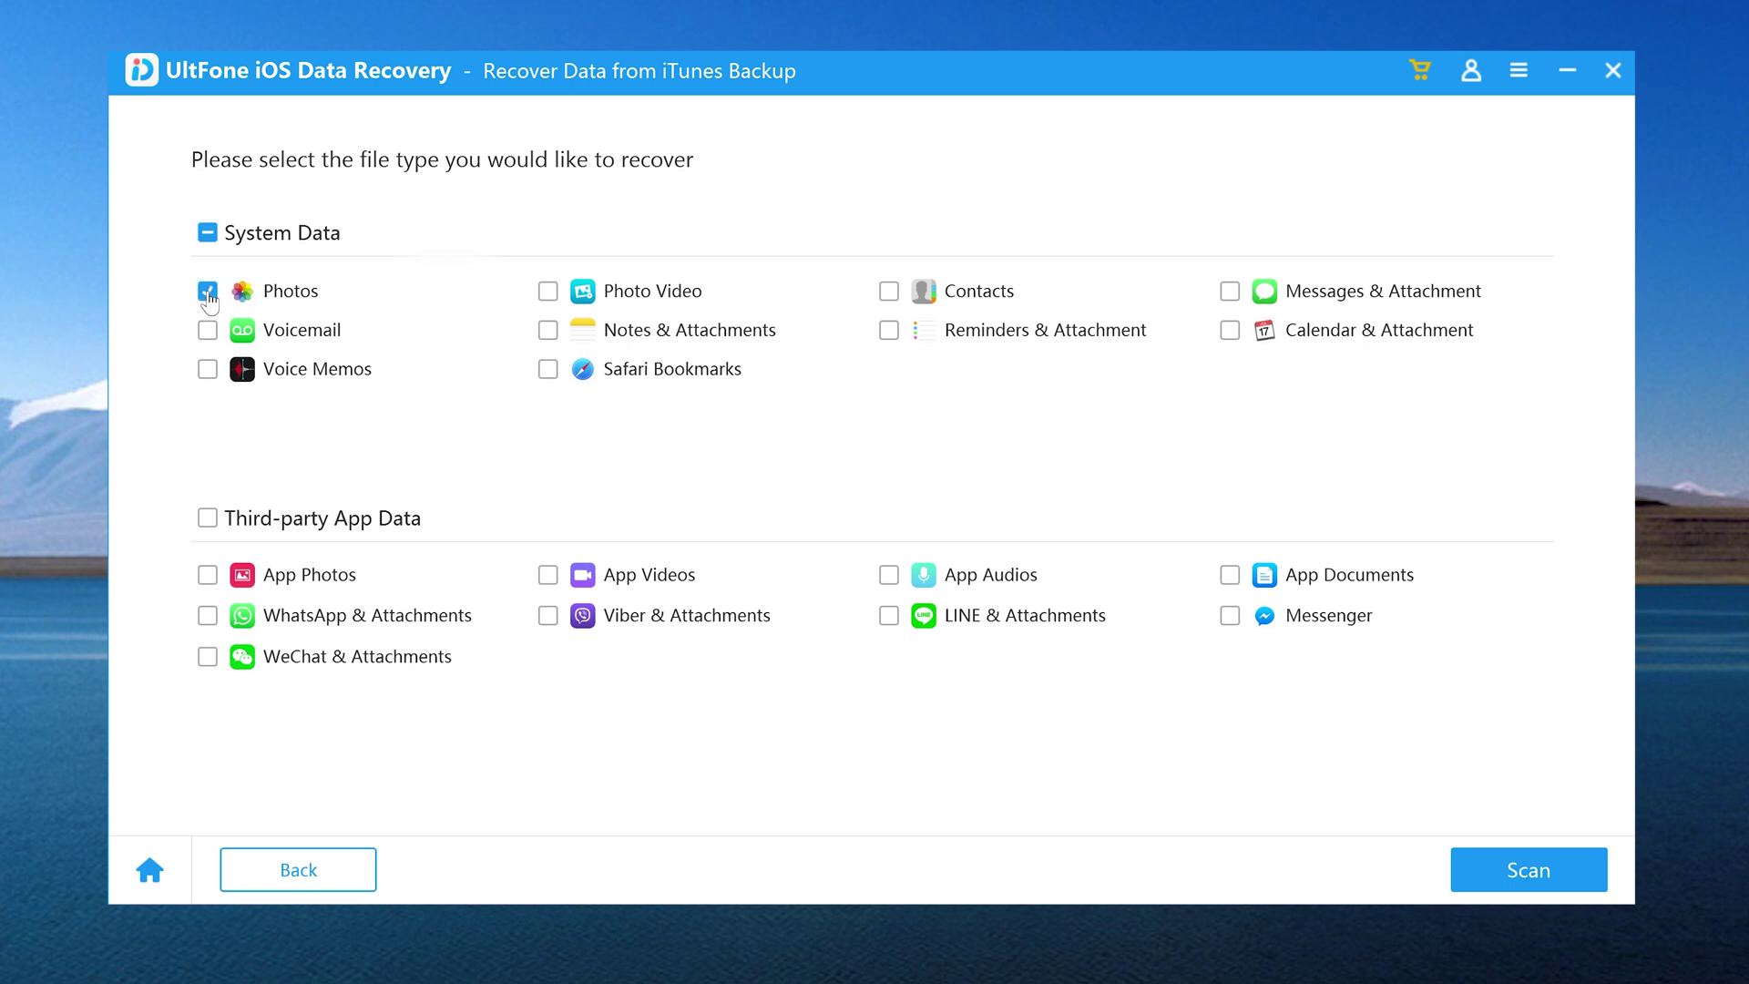
click(1589, 871)
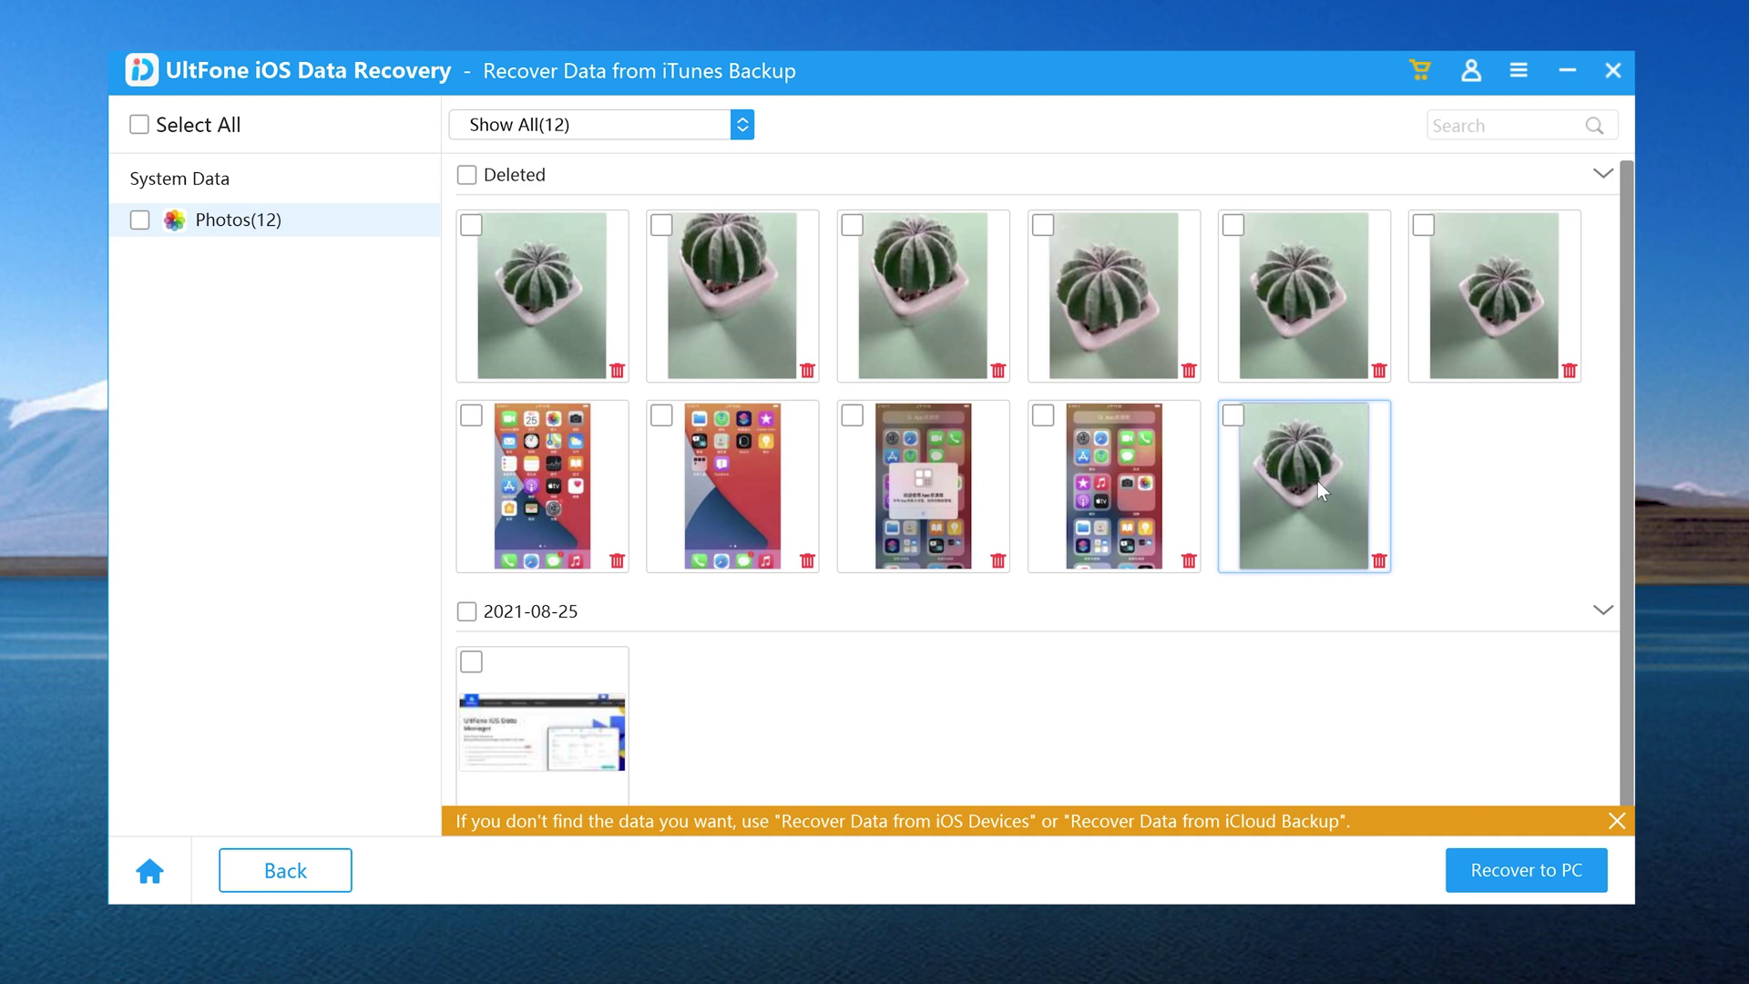
- Recover the 11 deleted photos to the desktop UltFone folder and open the Photos folder
click(467, 175)
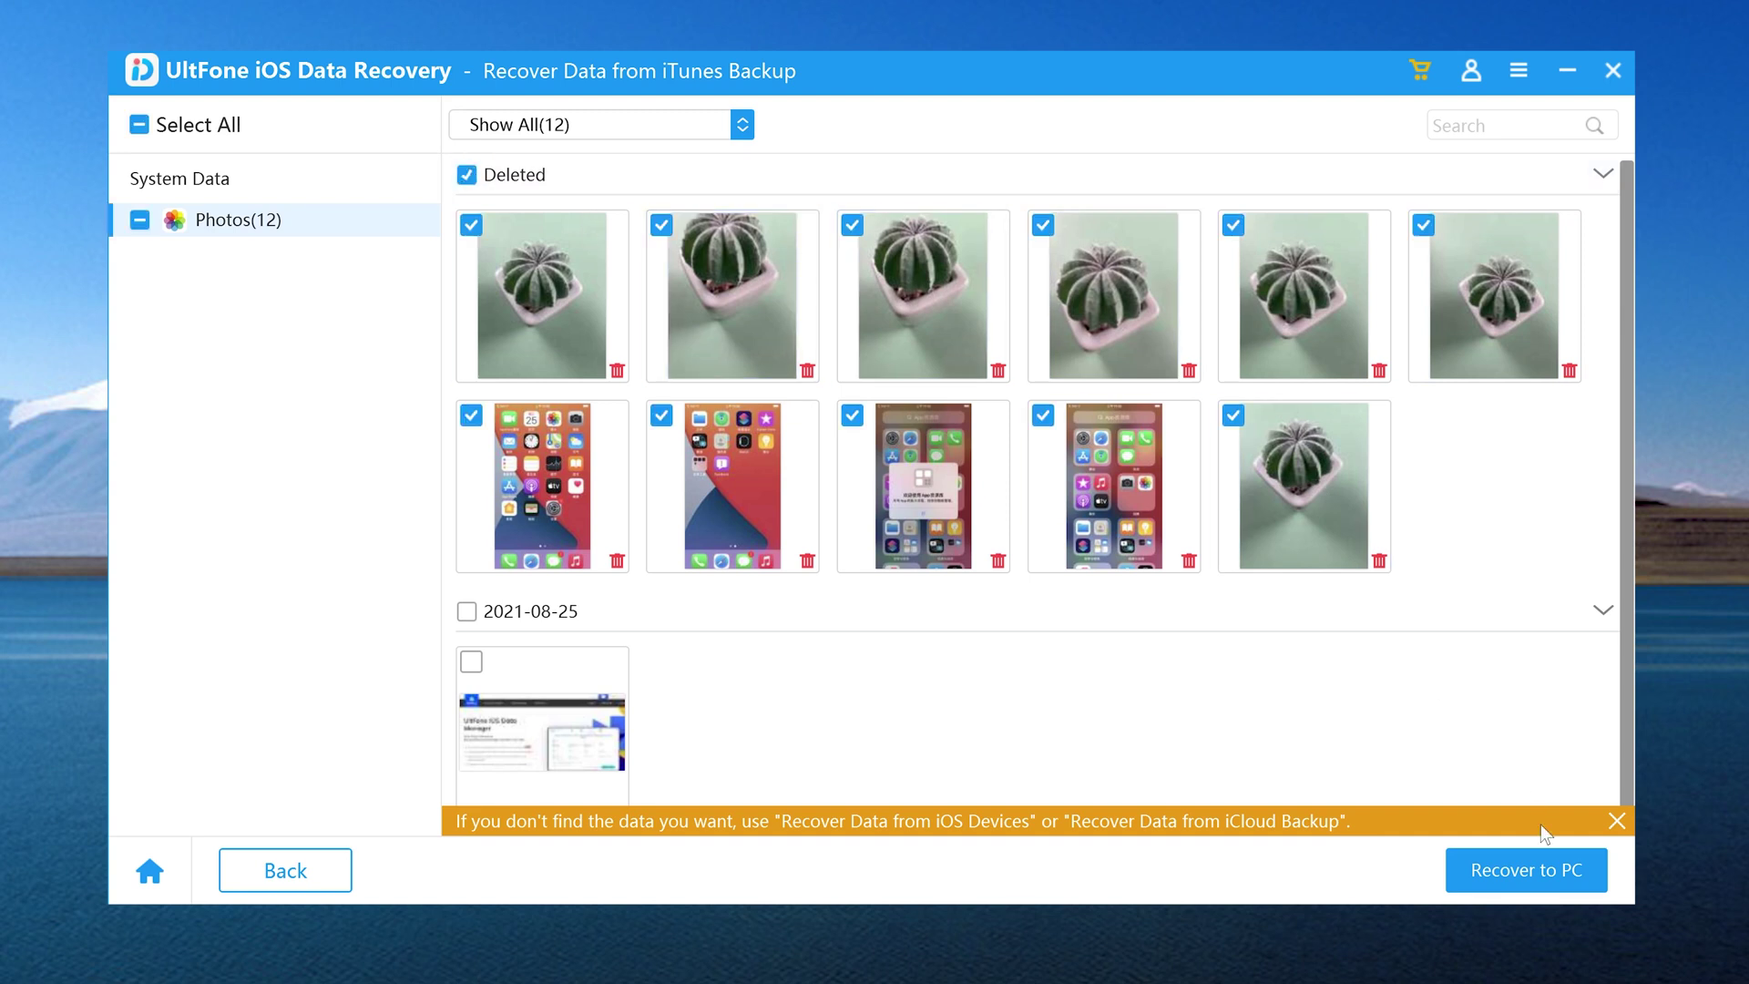
click(1543, 888)
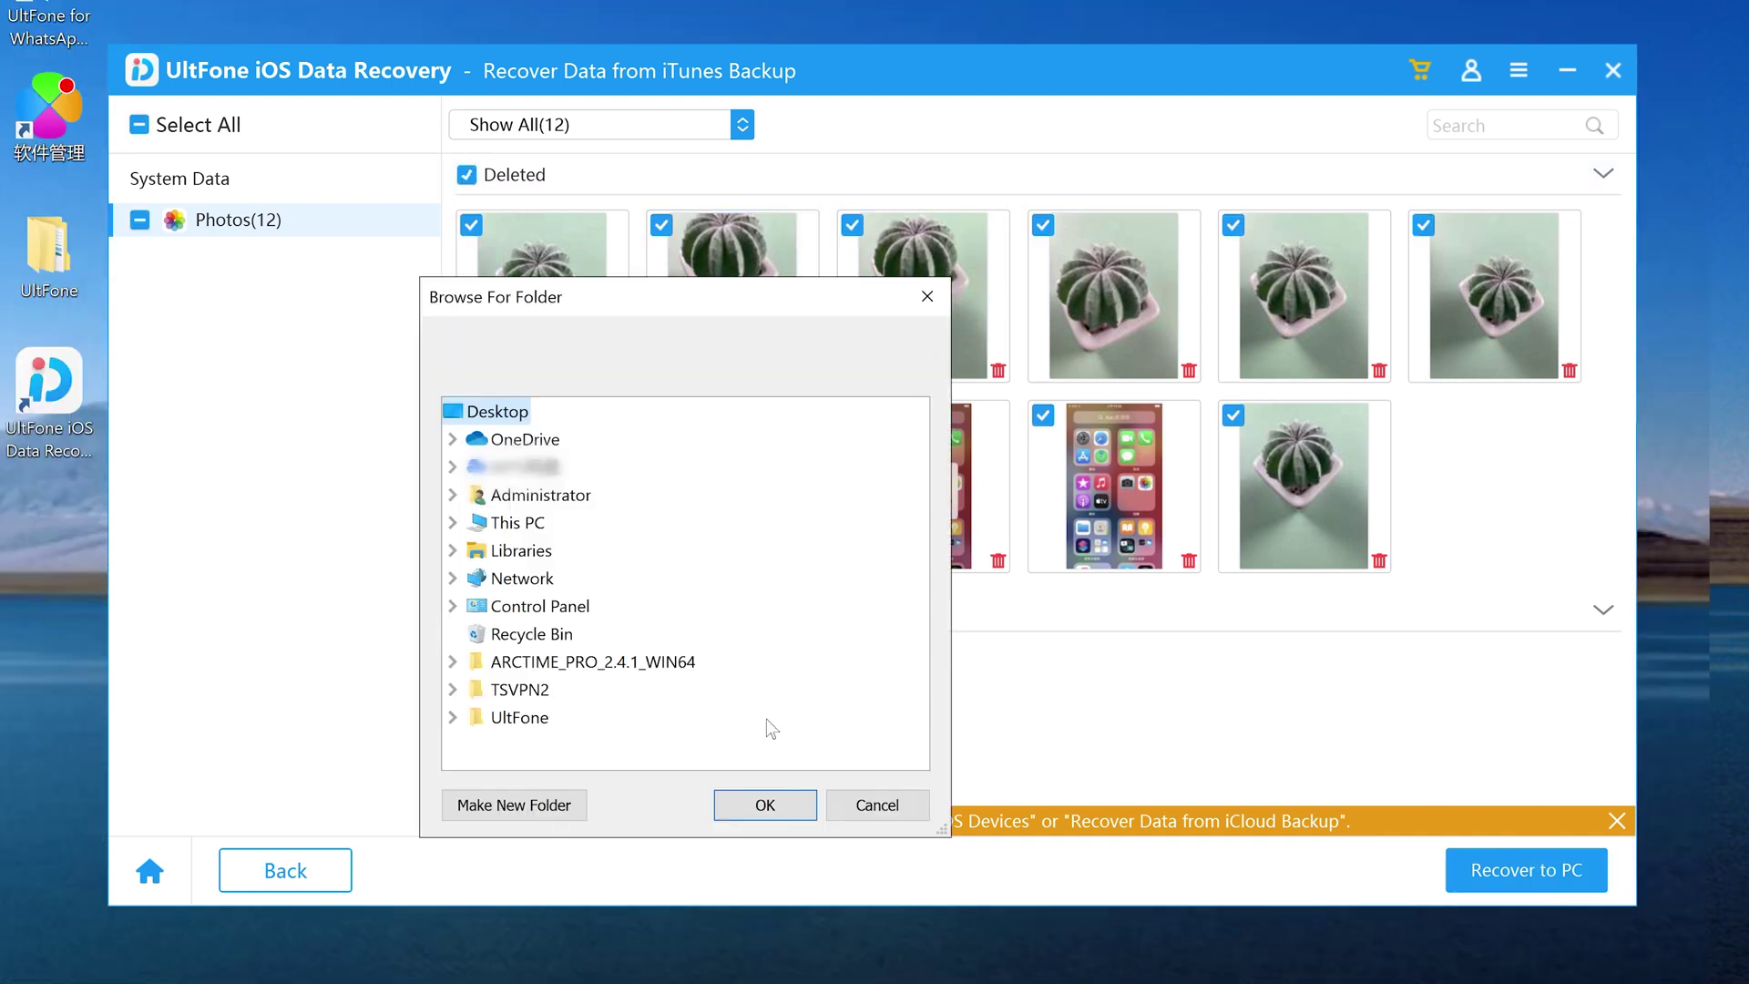
double_click(515, 717)
click(752, 806)
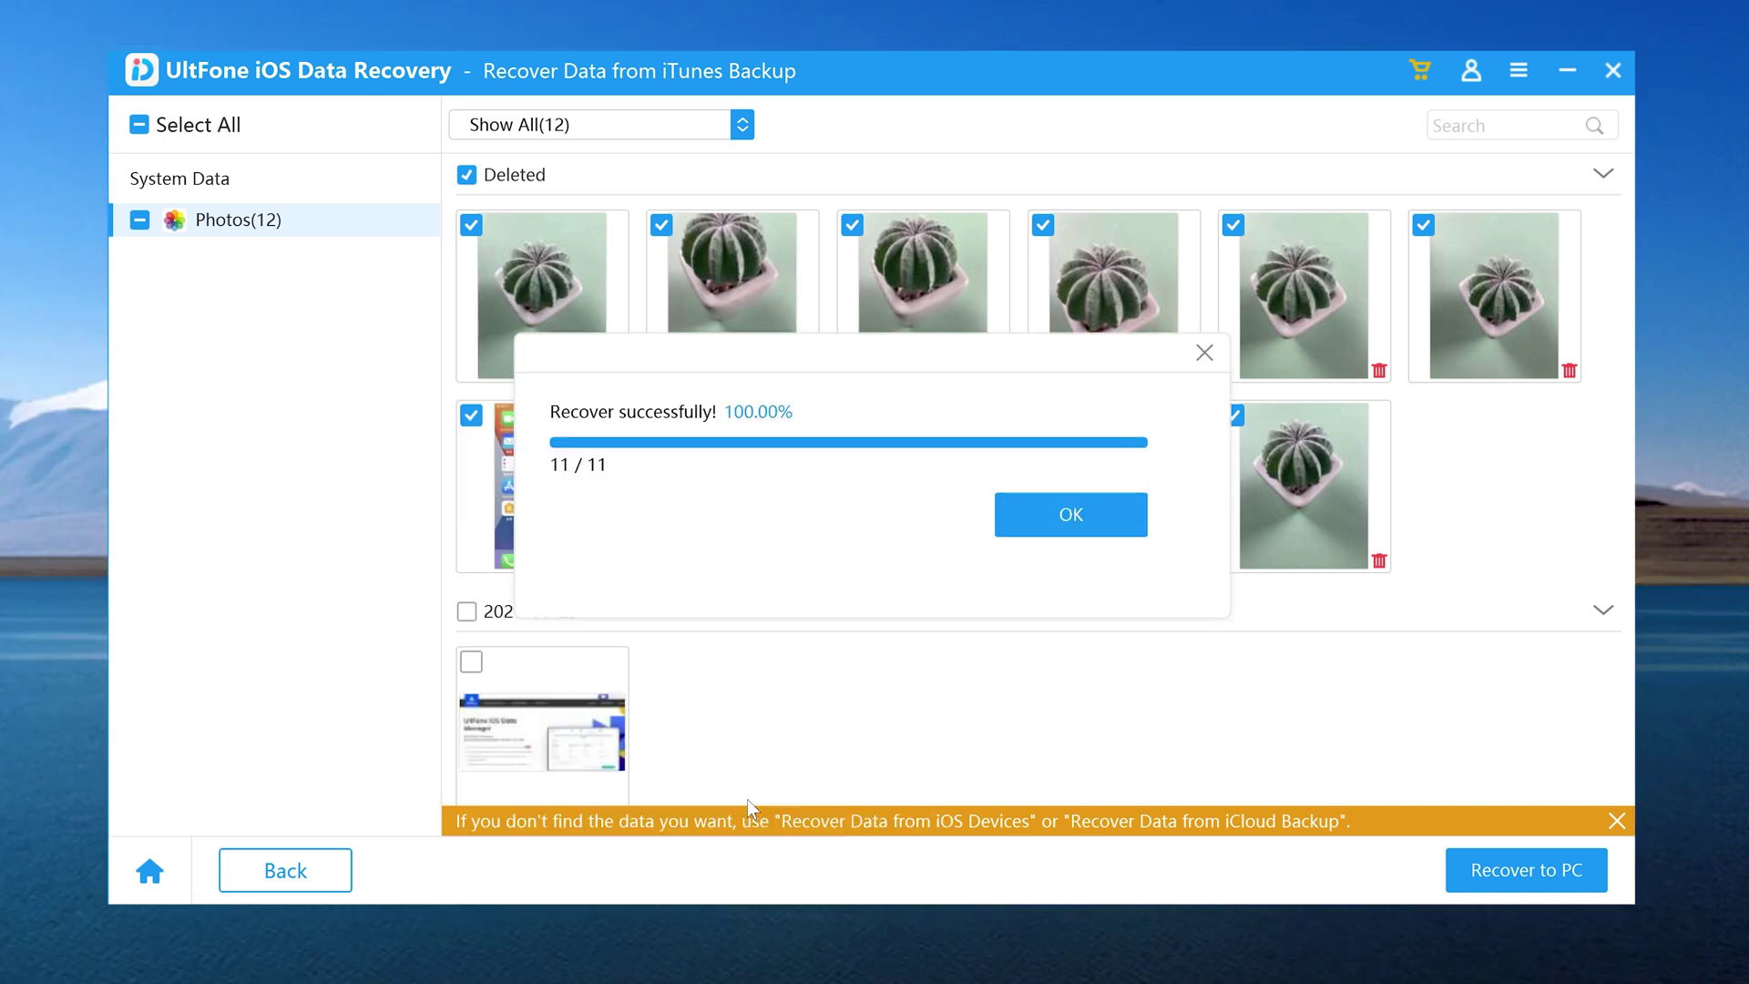
click(1102, 528)
double_click(776, 296)
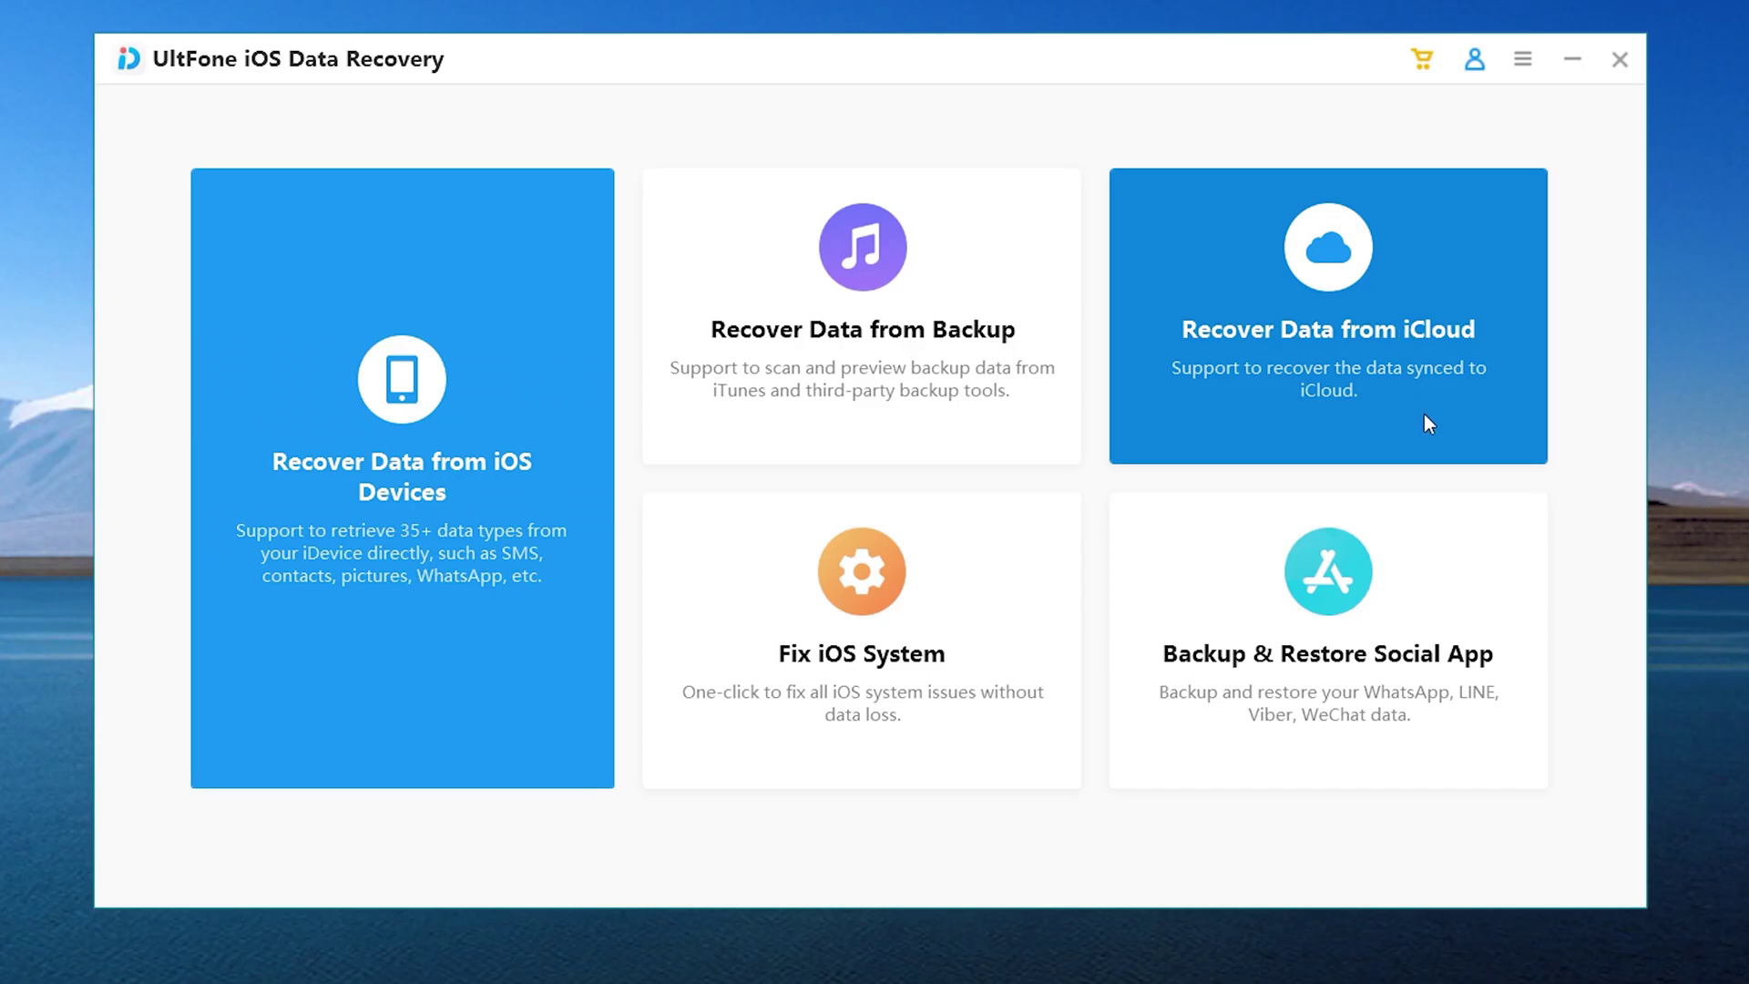
- Open the Recover Data from iCloud sign-in page and select the Password field
click(1425, 420)
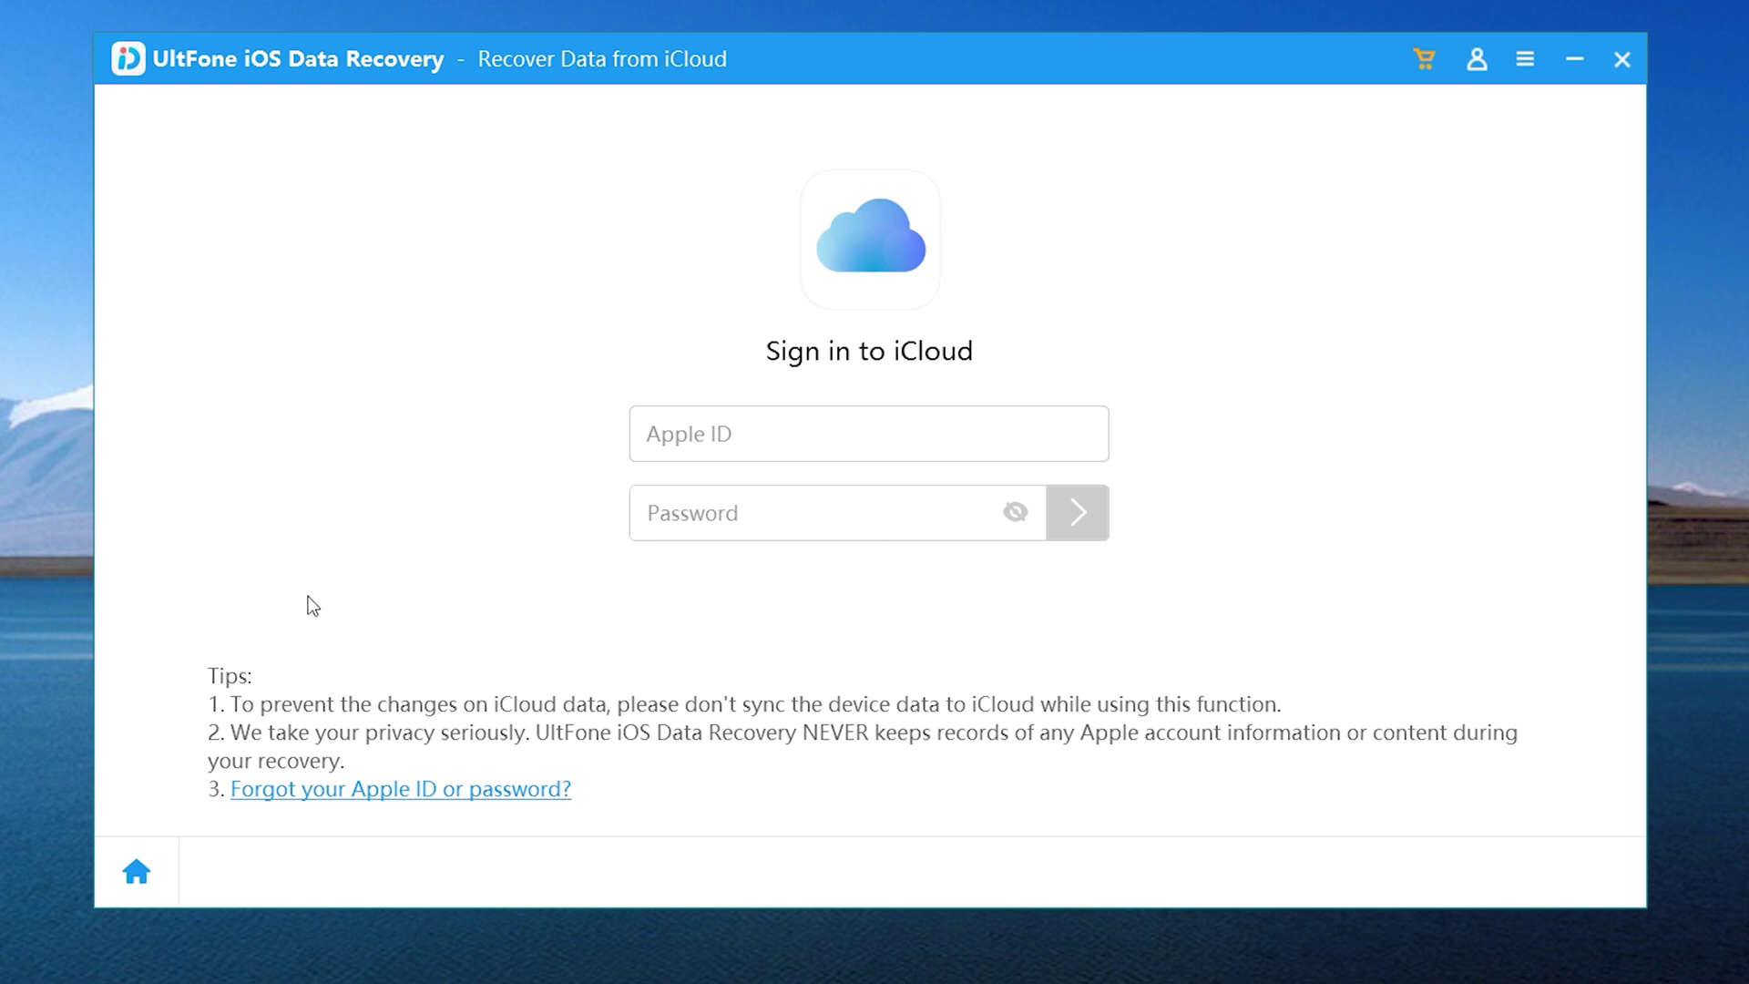
click(915, 515)
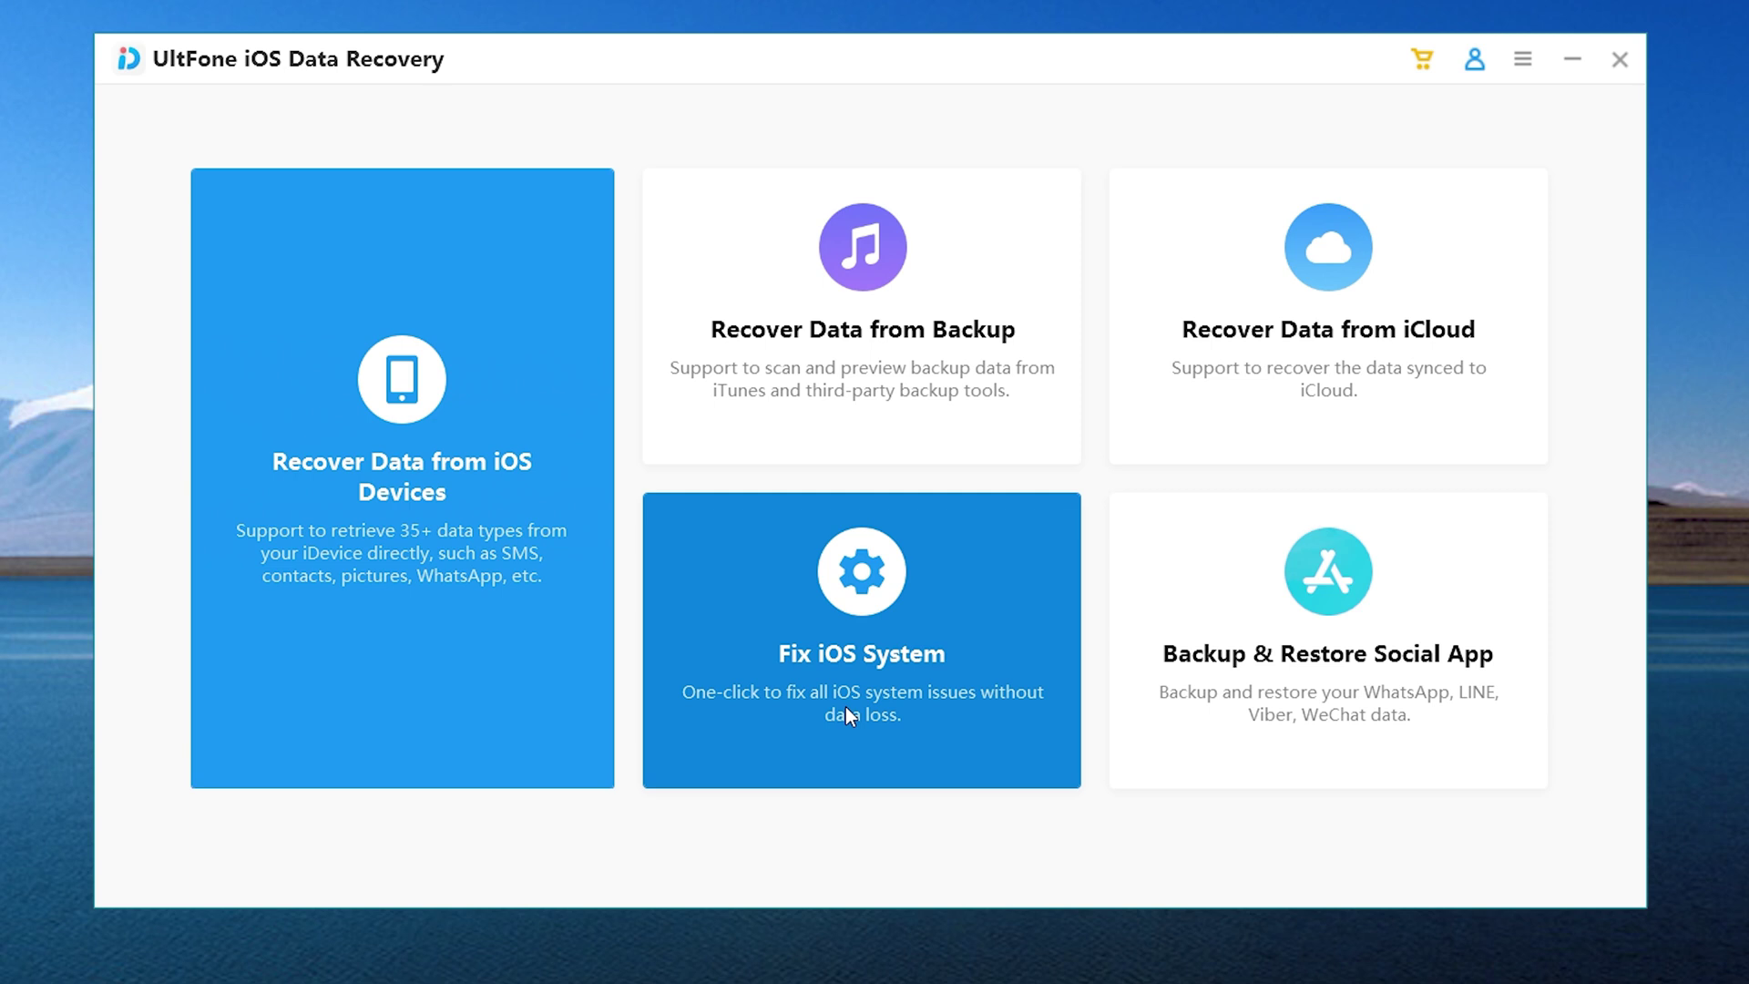
- Open Fix iOS System and switch from Standard Repair to Deep Repair
click(845, 707)
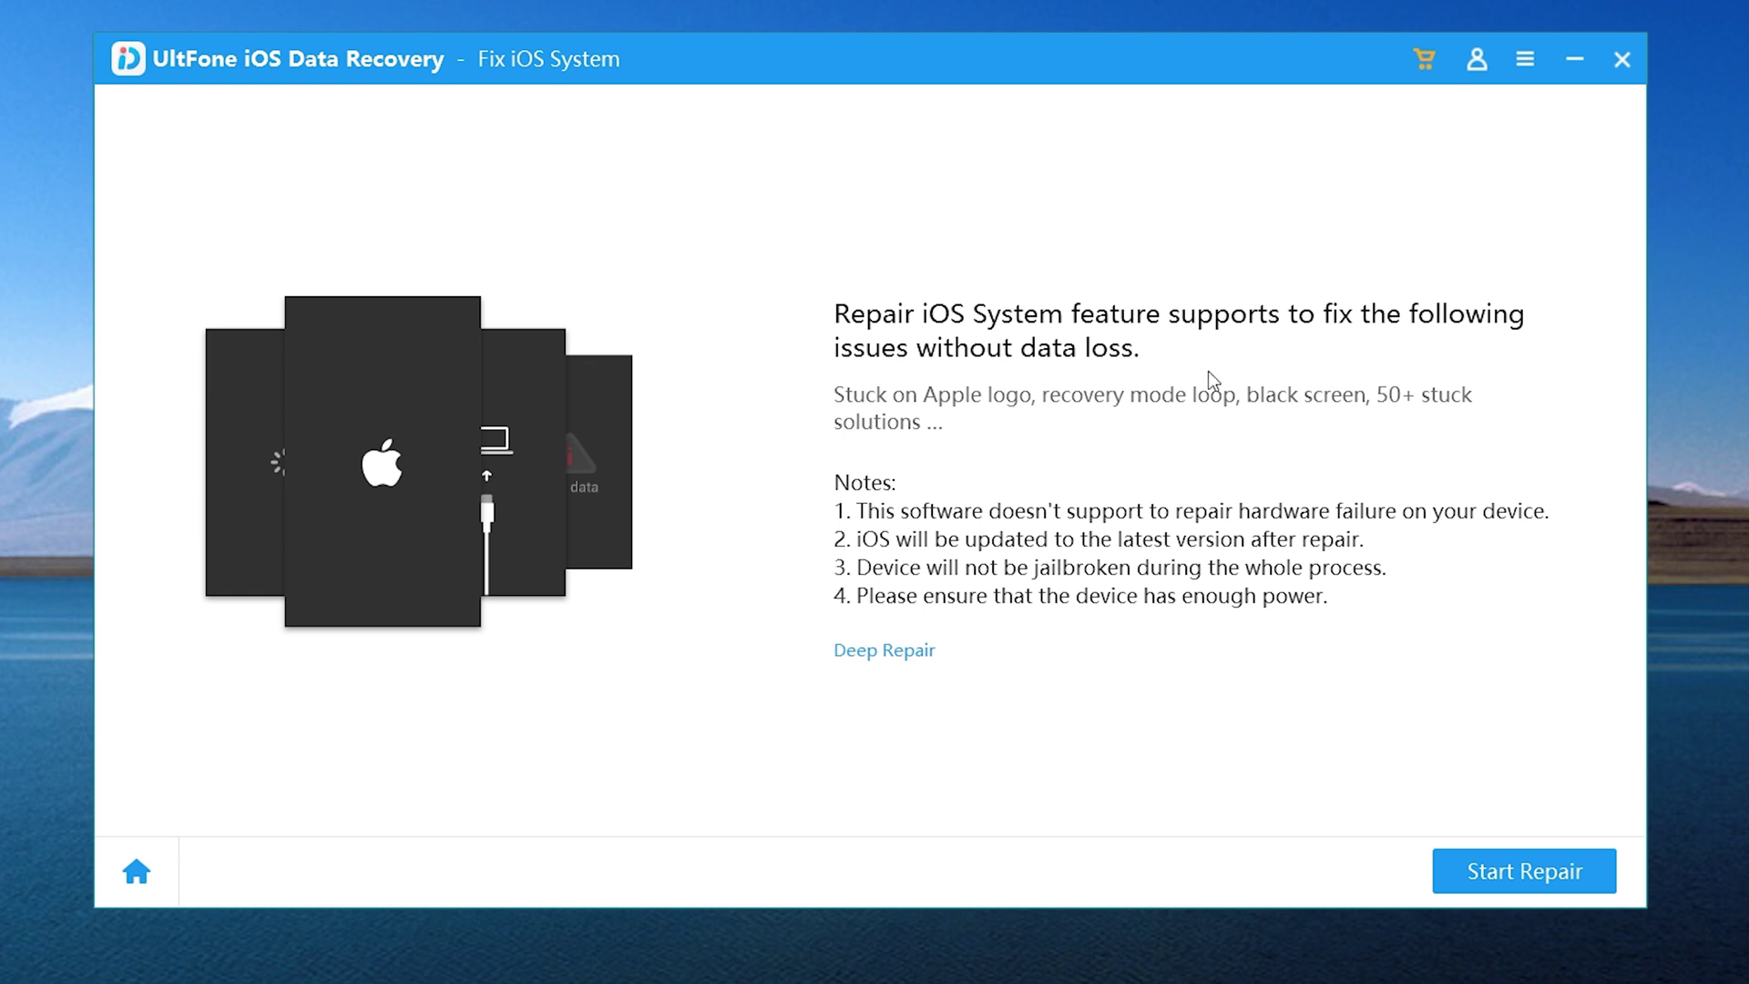
click(867, 652)
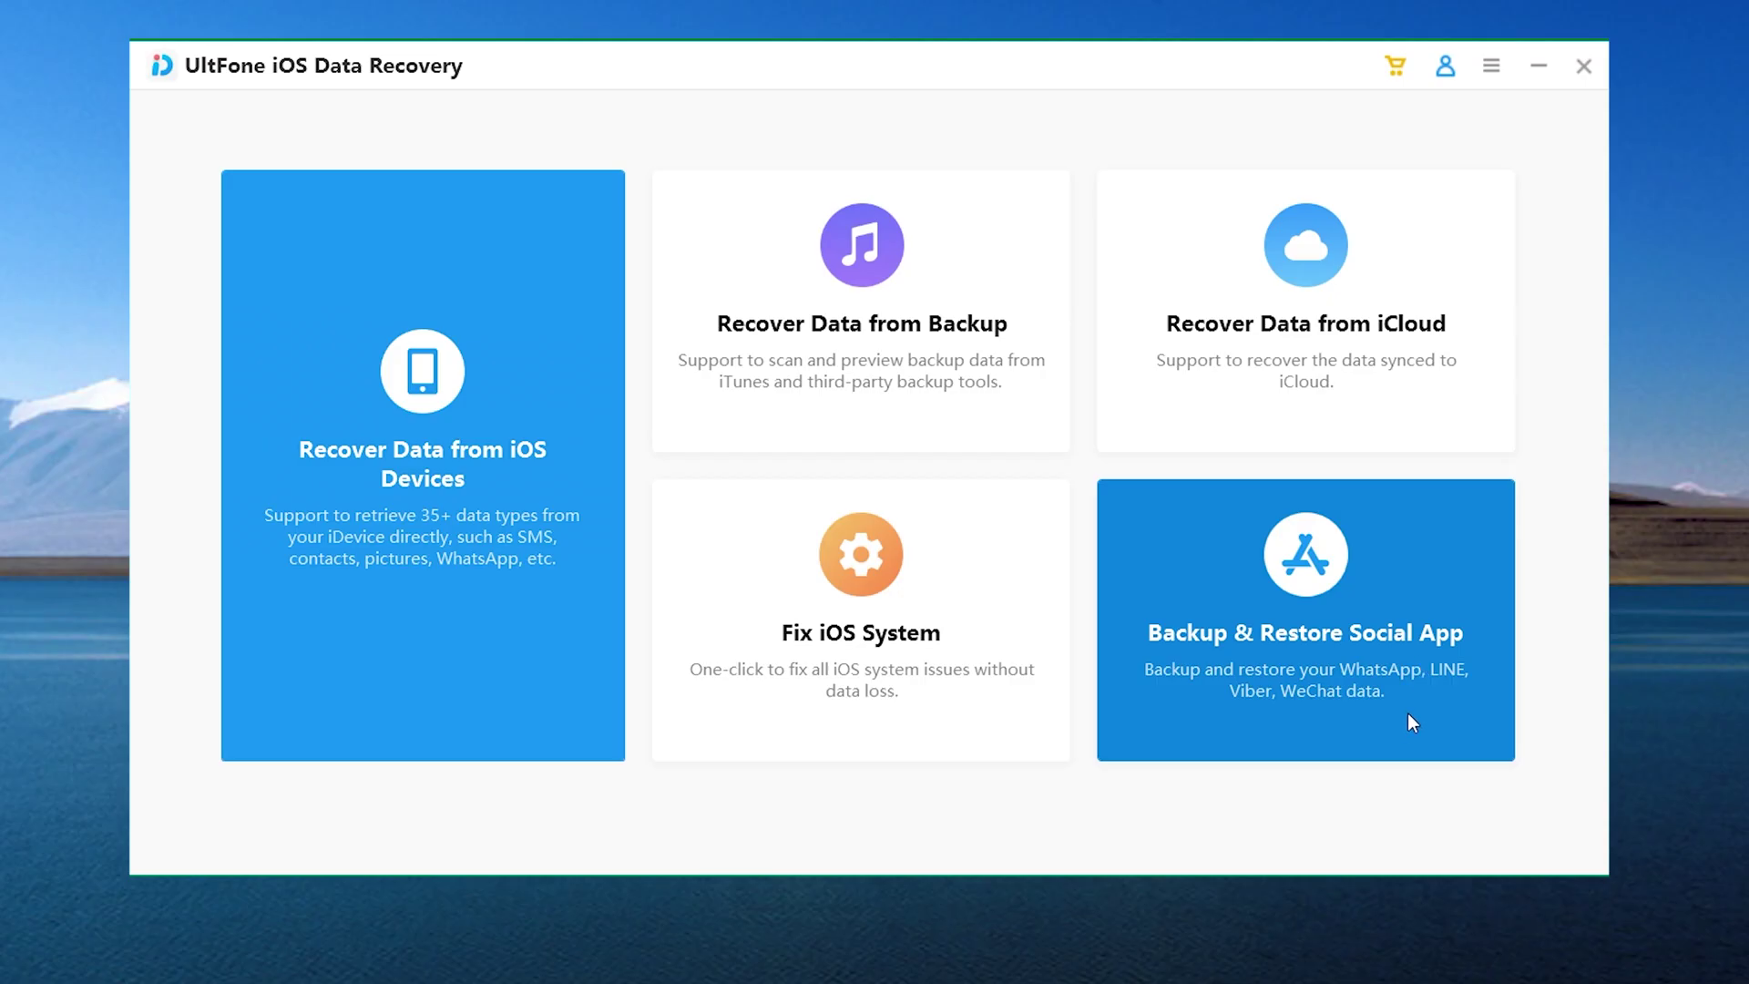
- Back up the iPhone 8 Plus's WhatsApp data to the computer
click(1408, 700)
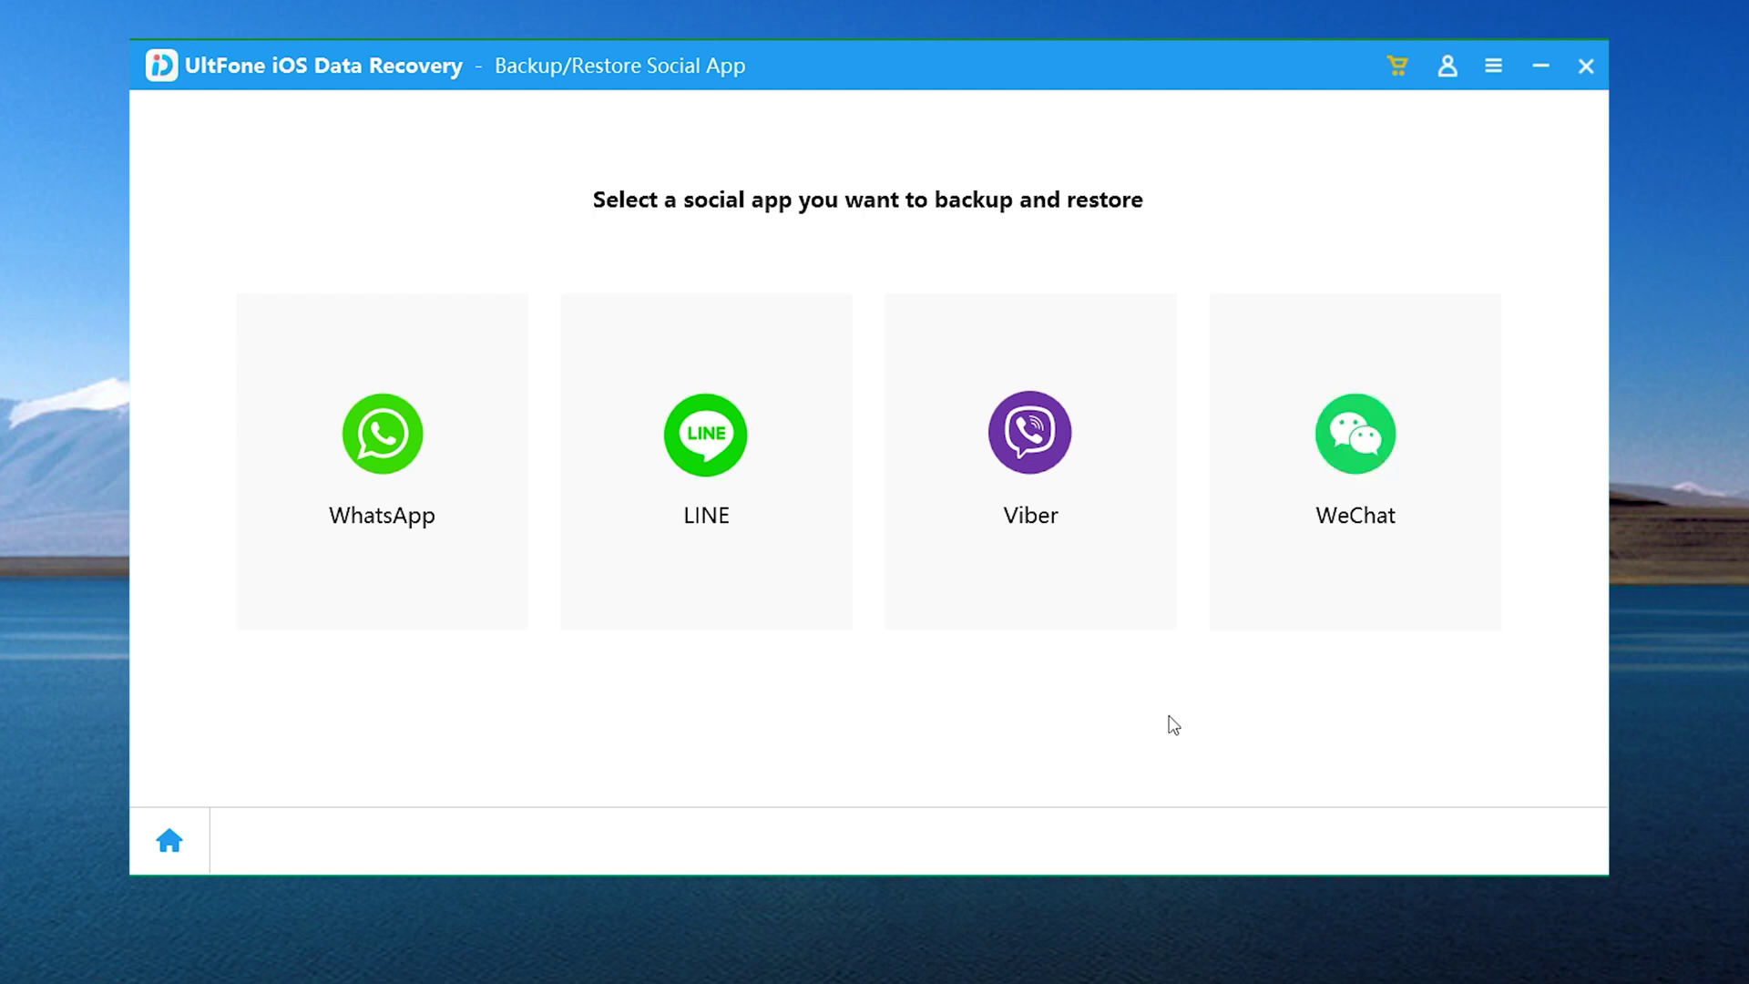
click(457, 603)
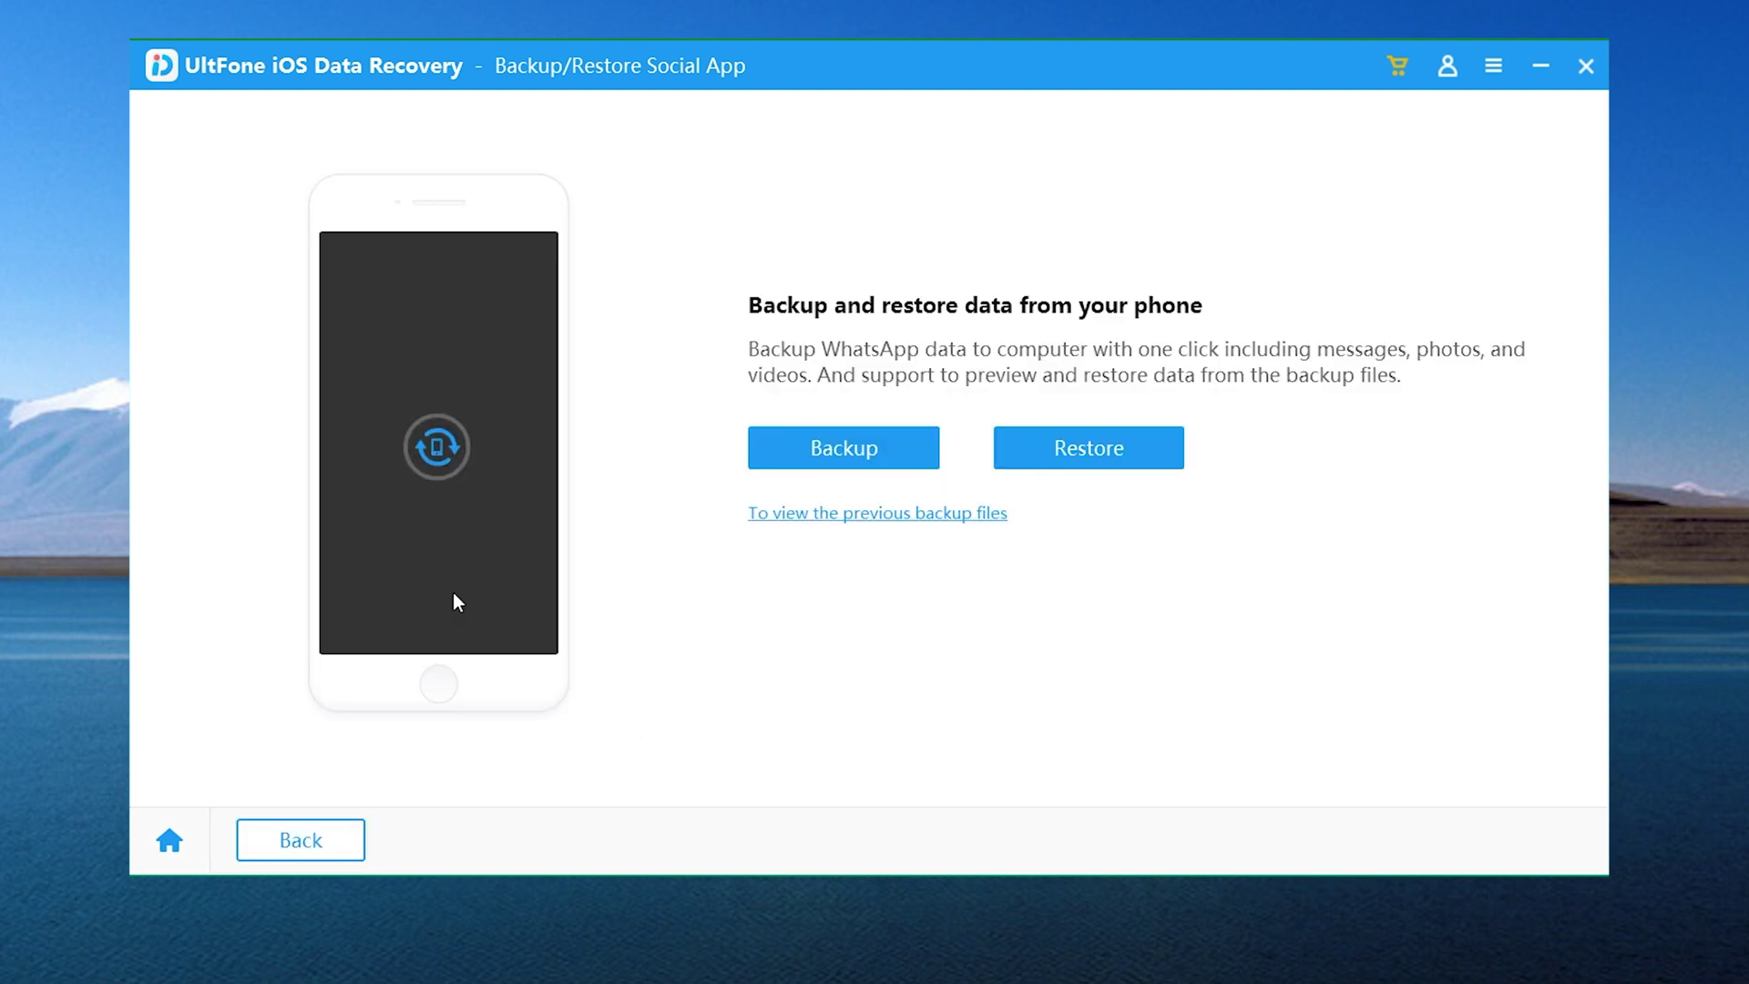
click(880, 451)
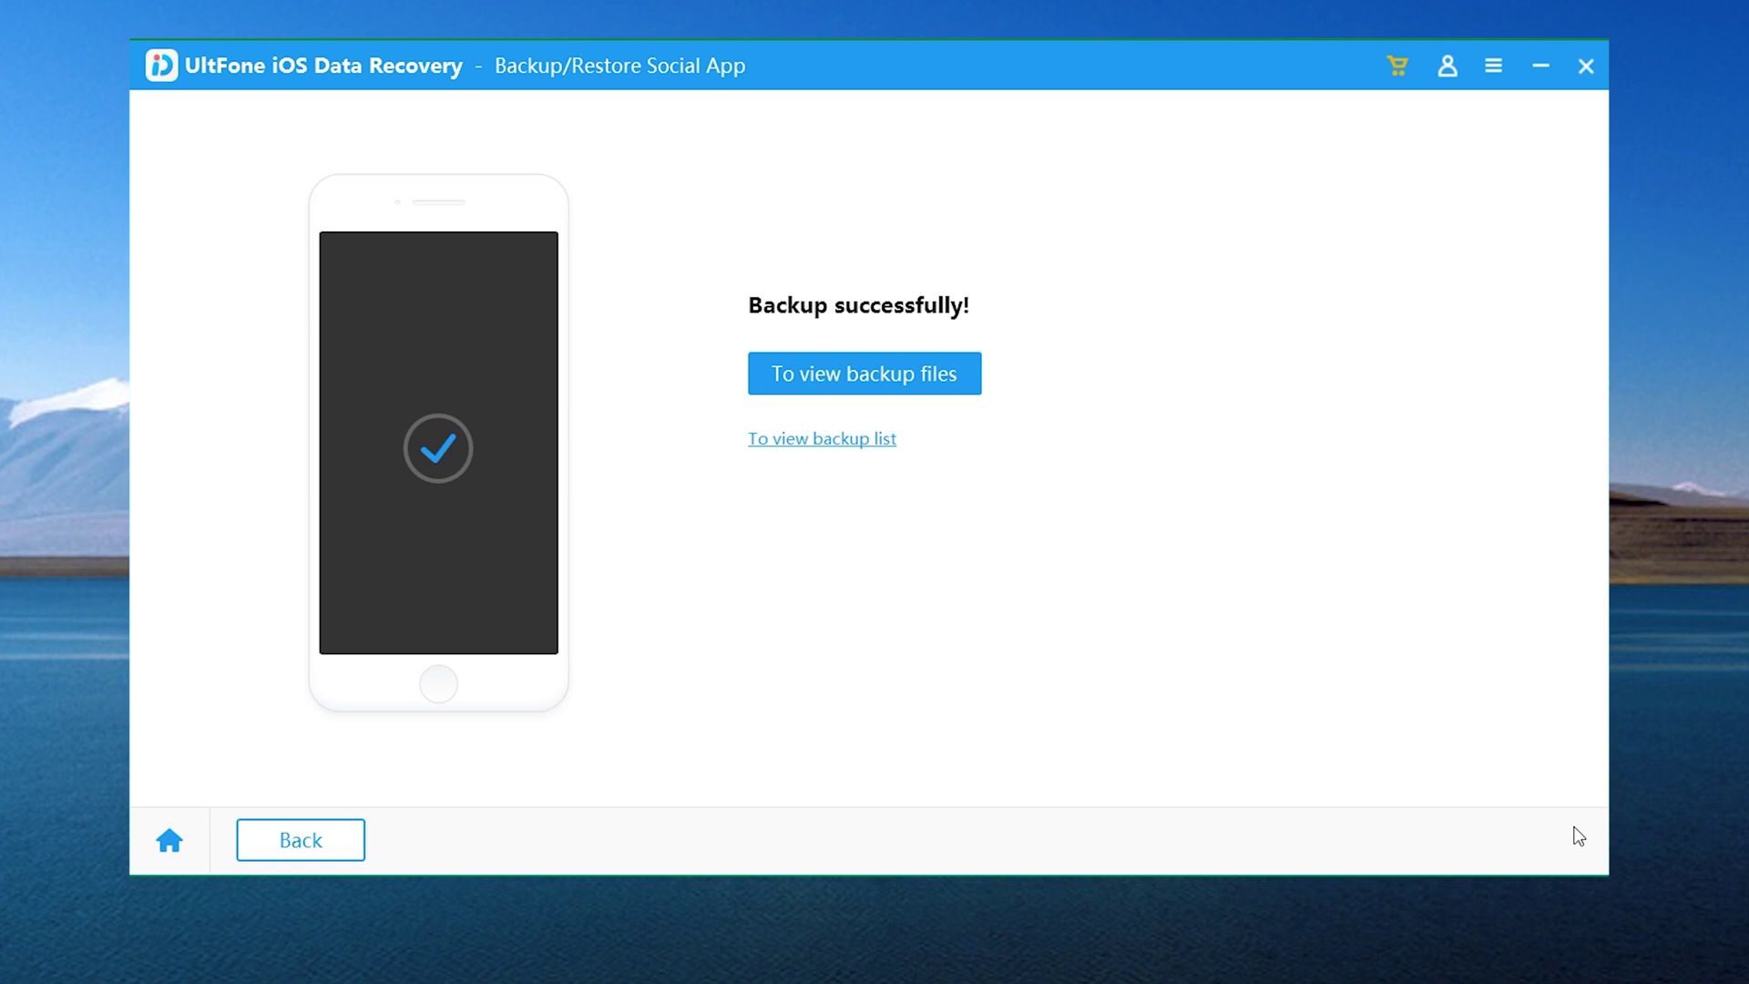
- View the new WhatsApp backup and preview a chat containing a shared image
click(898, 383)
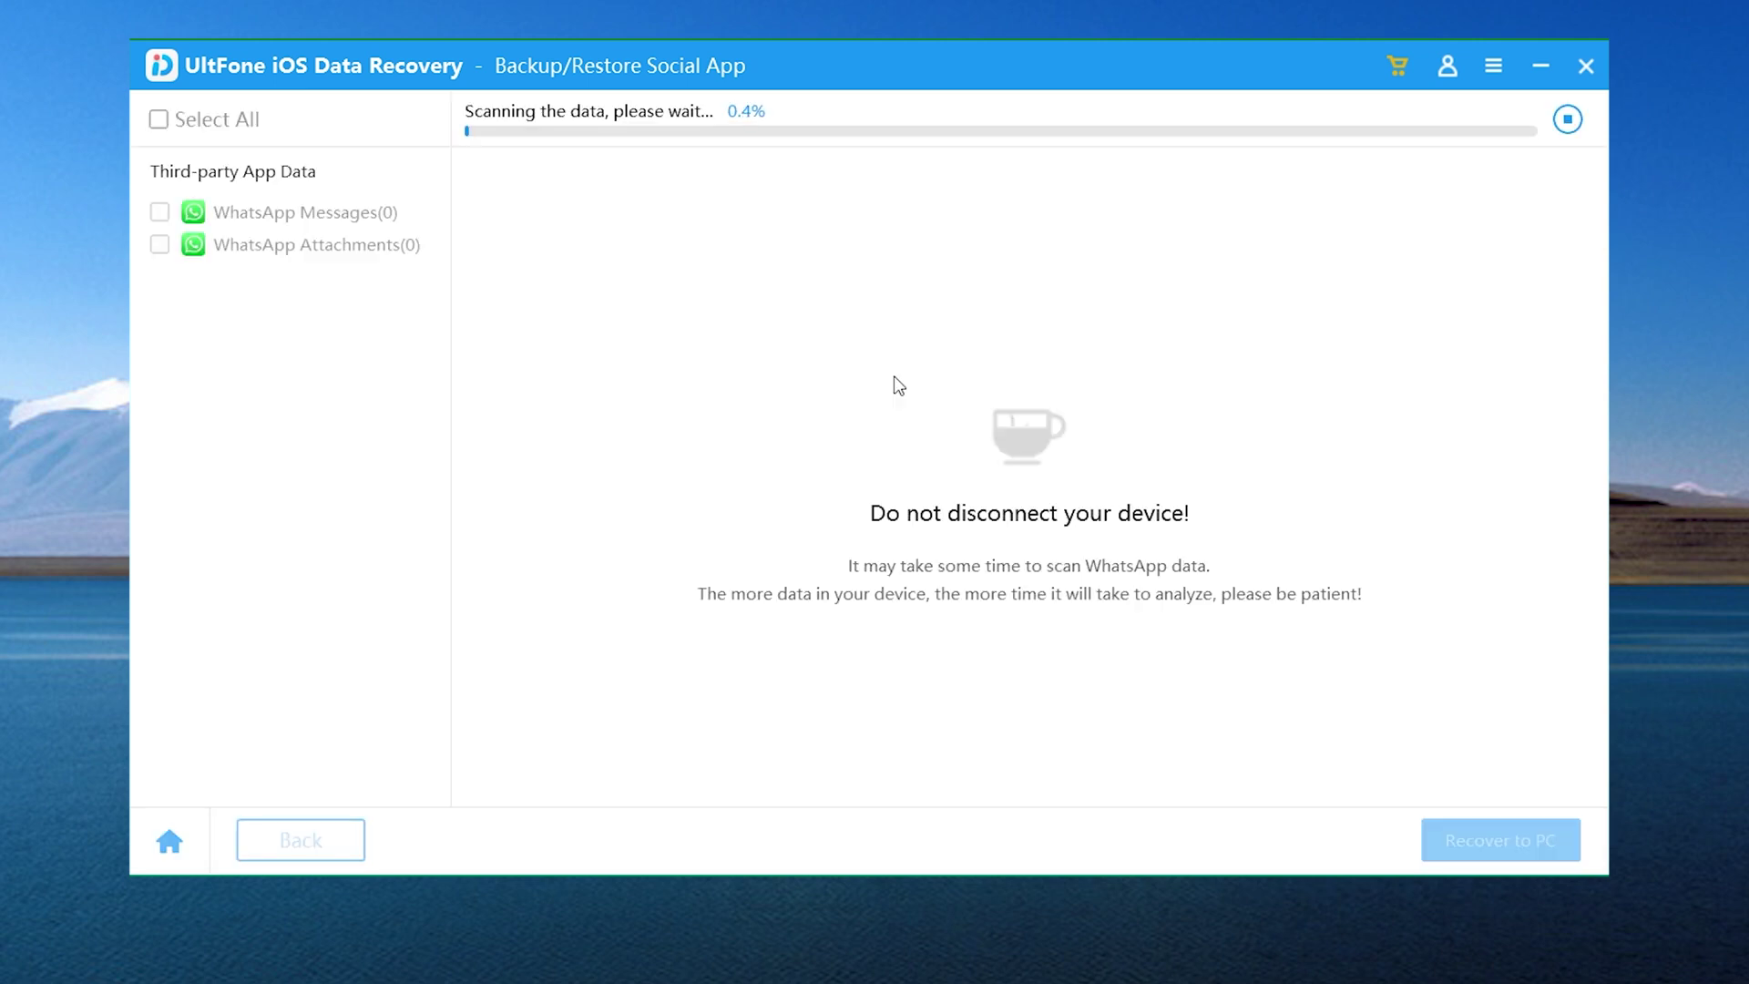
click(894, 382)
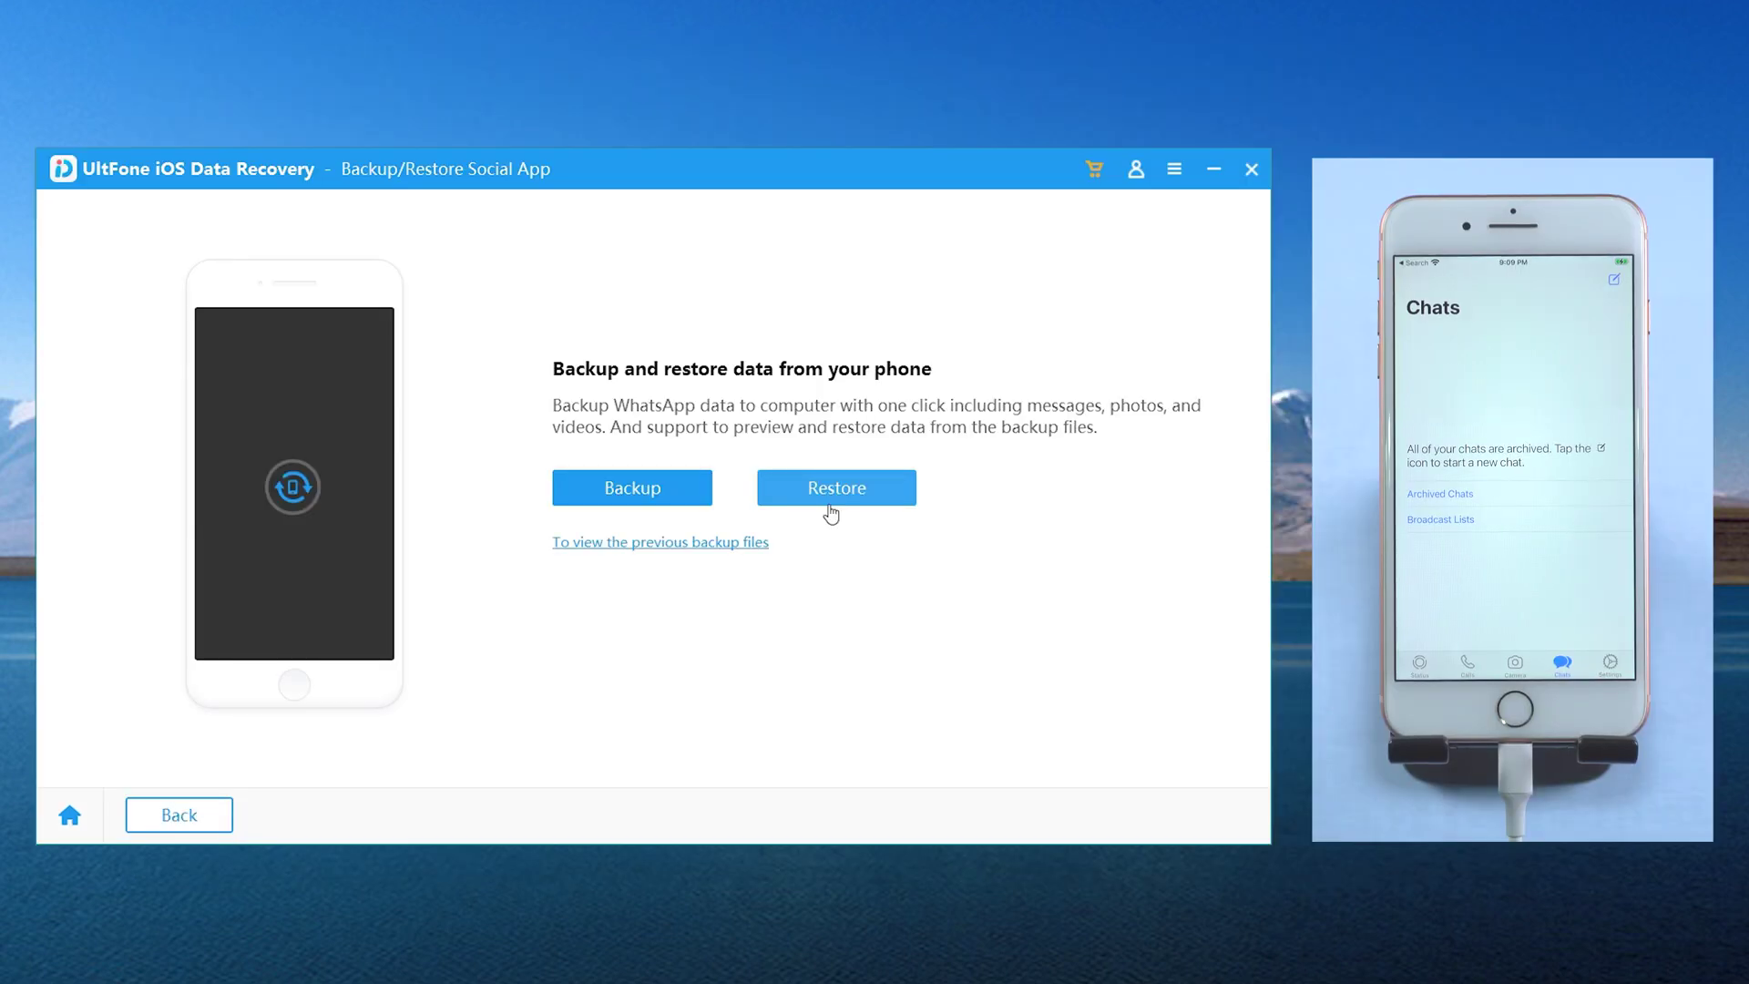
click(830, 508)
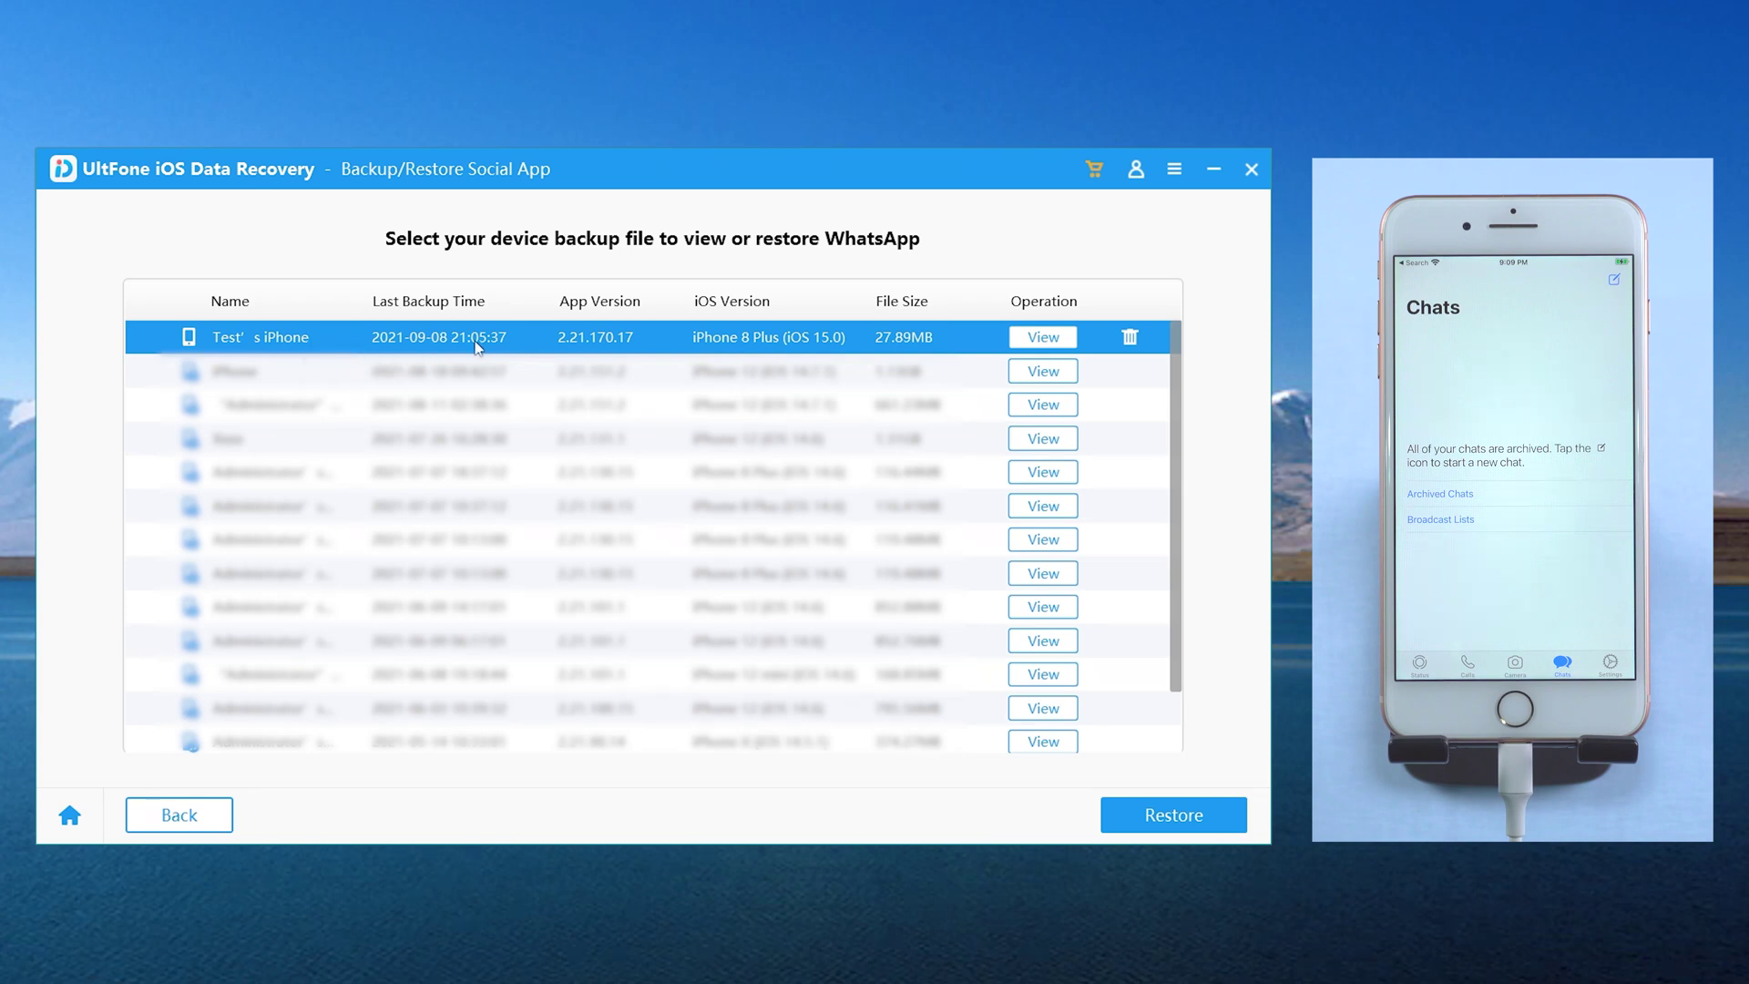
- Restore the newest WhatsApp backup to the iPhone 8 Plus, confirming both prompts
click(1124, 819)
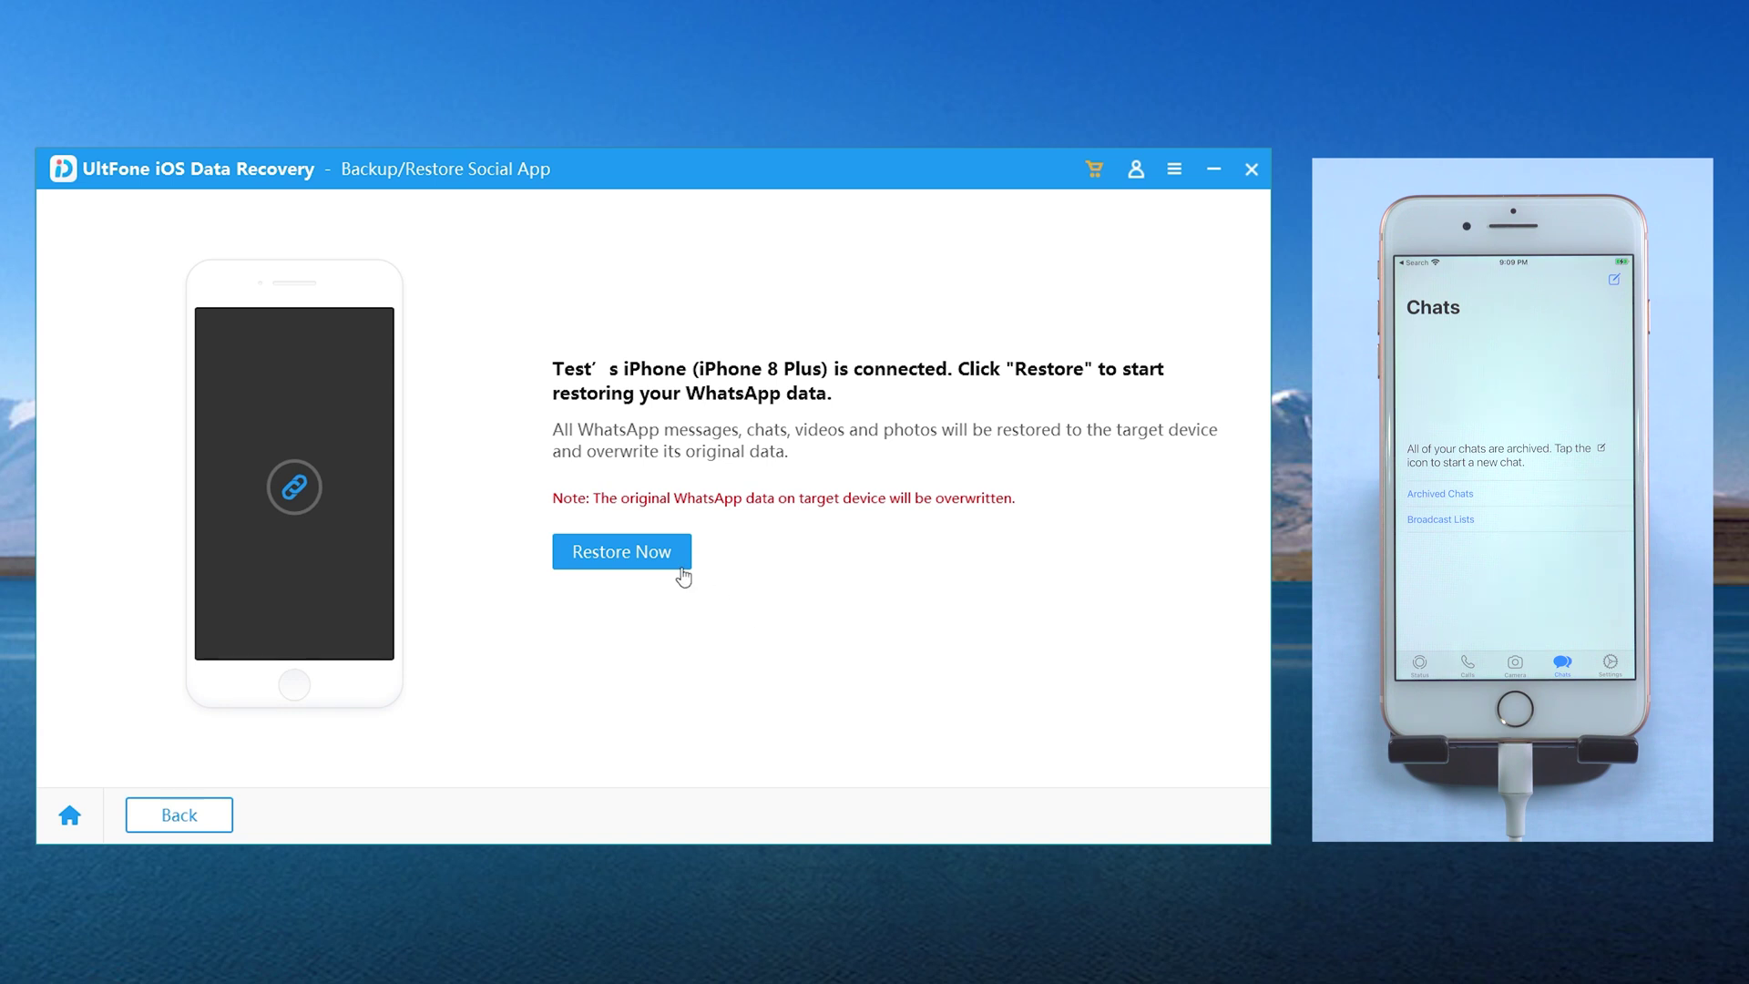
click(680, 570)
click(670, 567)
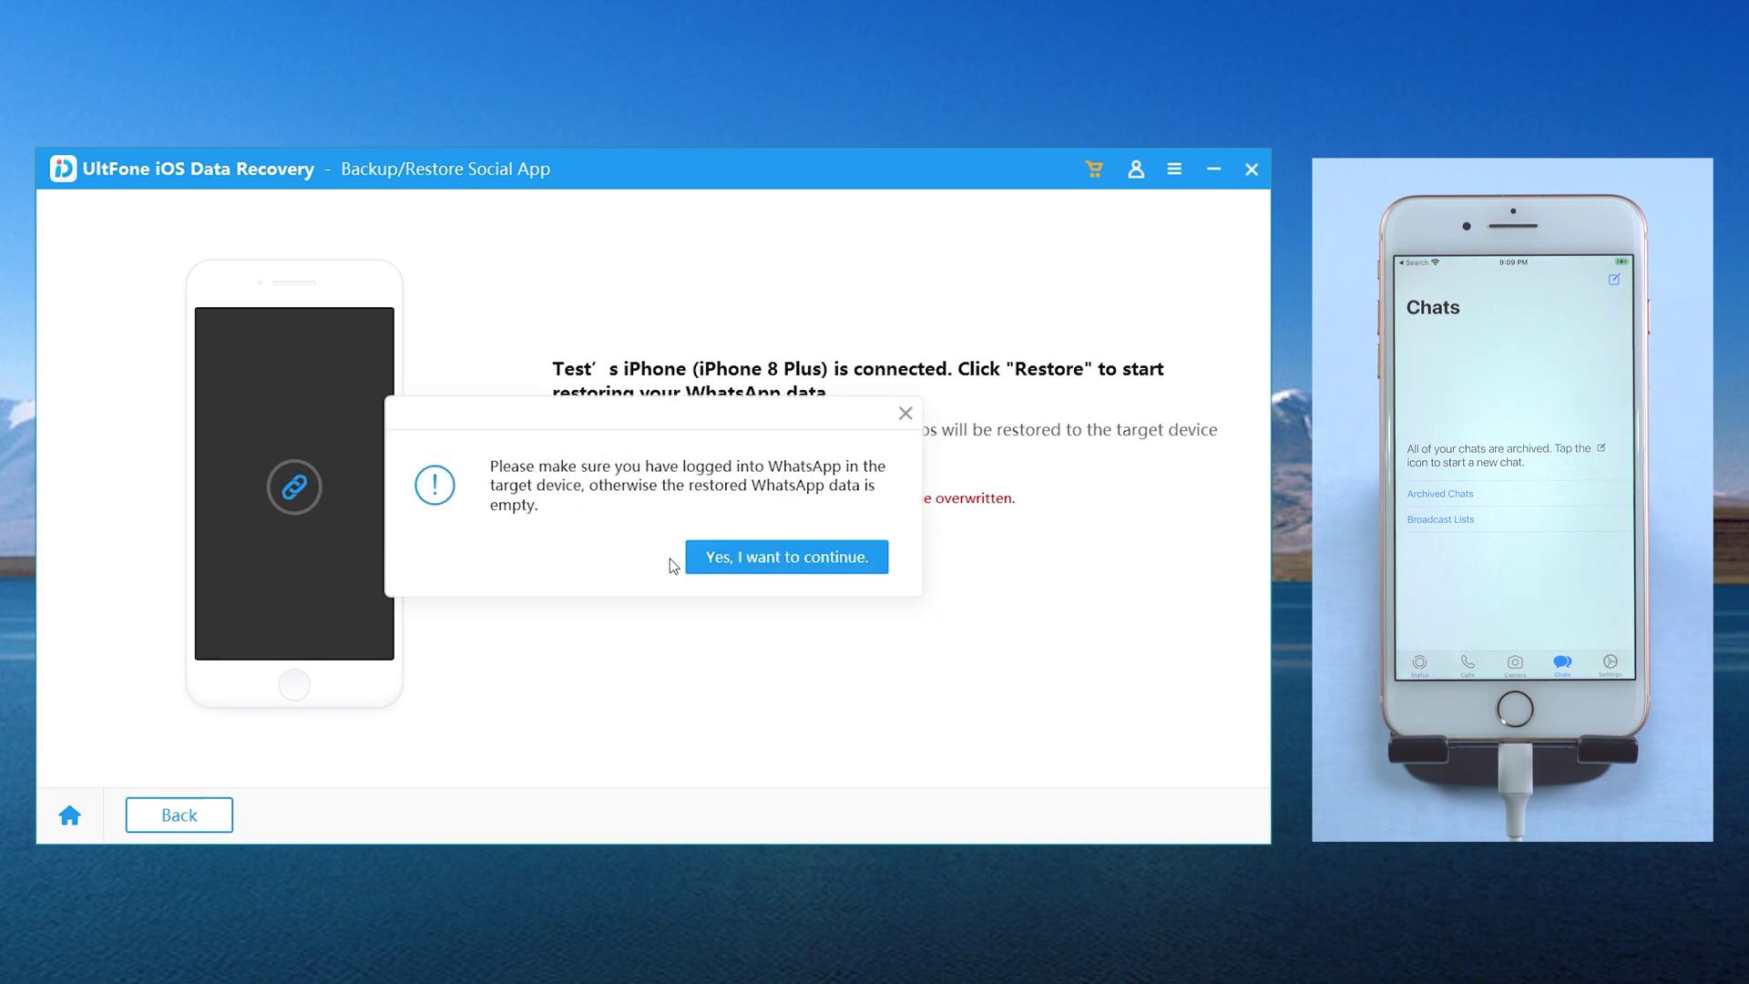
click(717, 562)
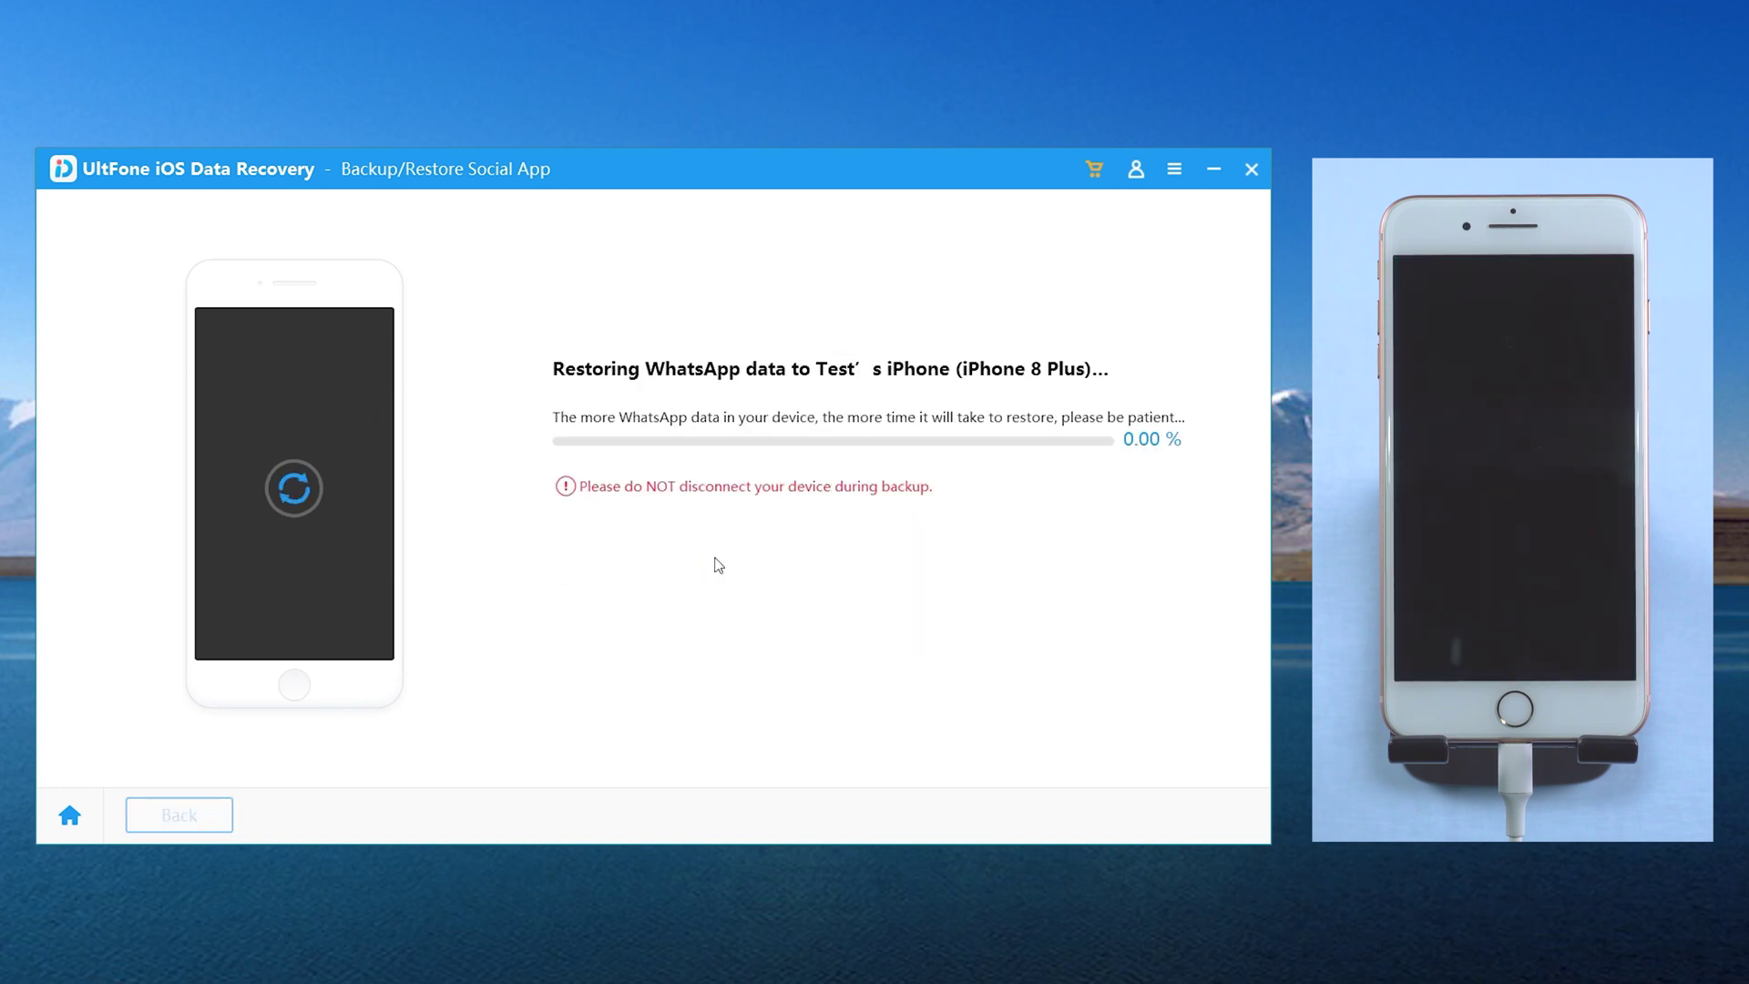